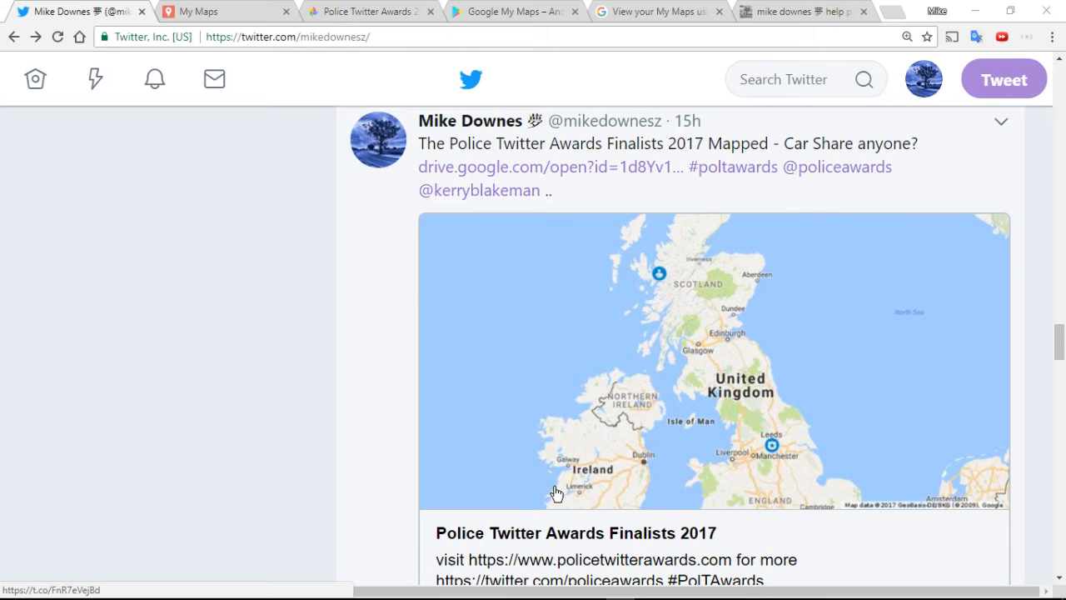
- Open the Police Twitter Awards Finalists 2017 map in My Maps and browse the entries in its finalists layer
left_click(254, 16)
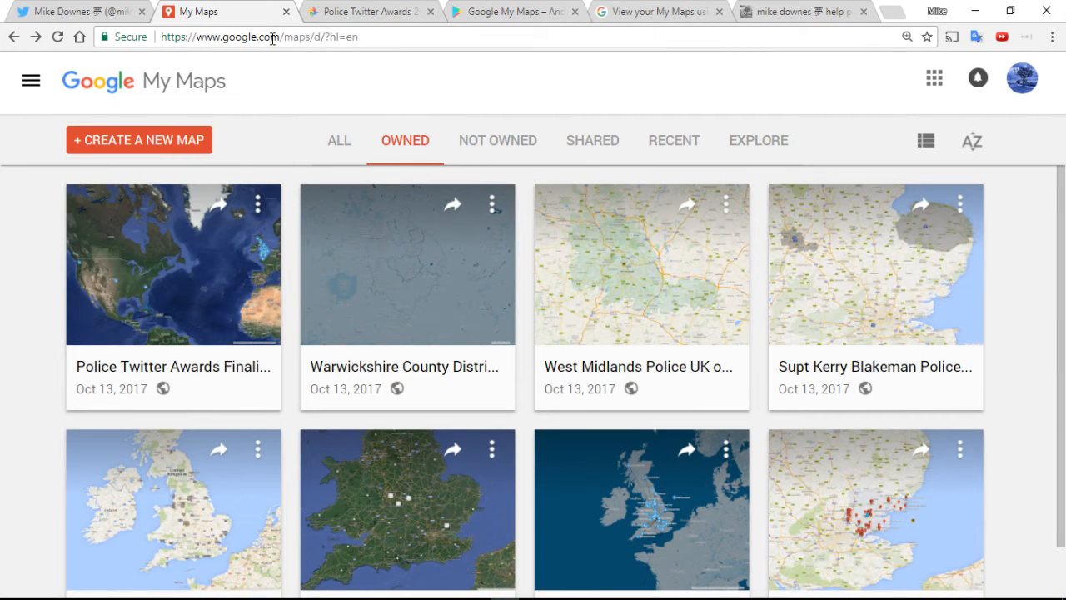
left_click(182, 256)
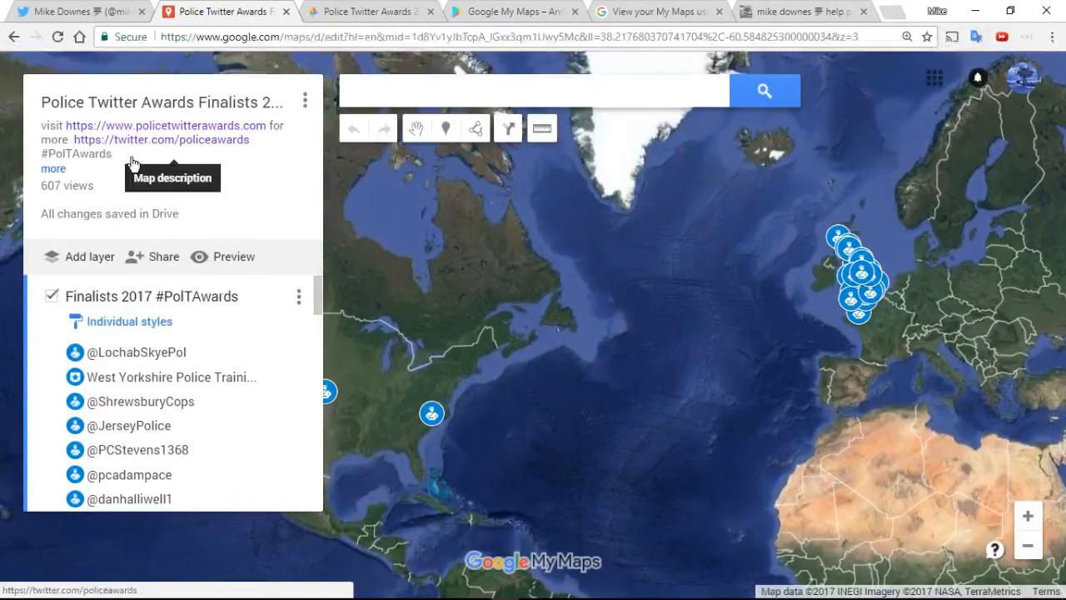
scroll(163, 375, "down", 5)
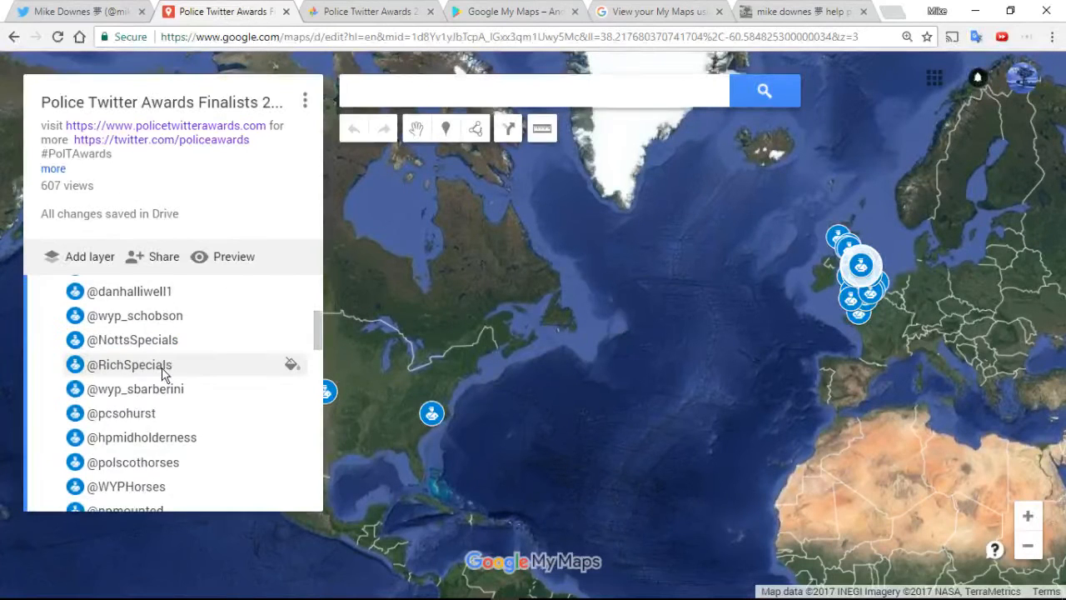
scroll(164, 377, "down", 6)
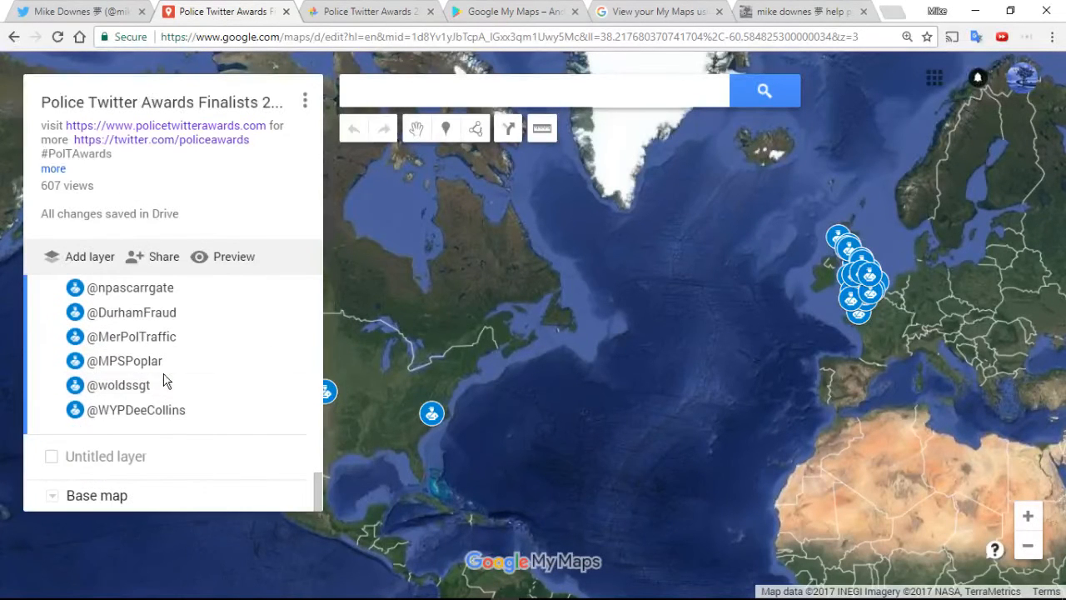
scroll(166, 381, "up", 4)
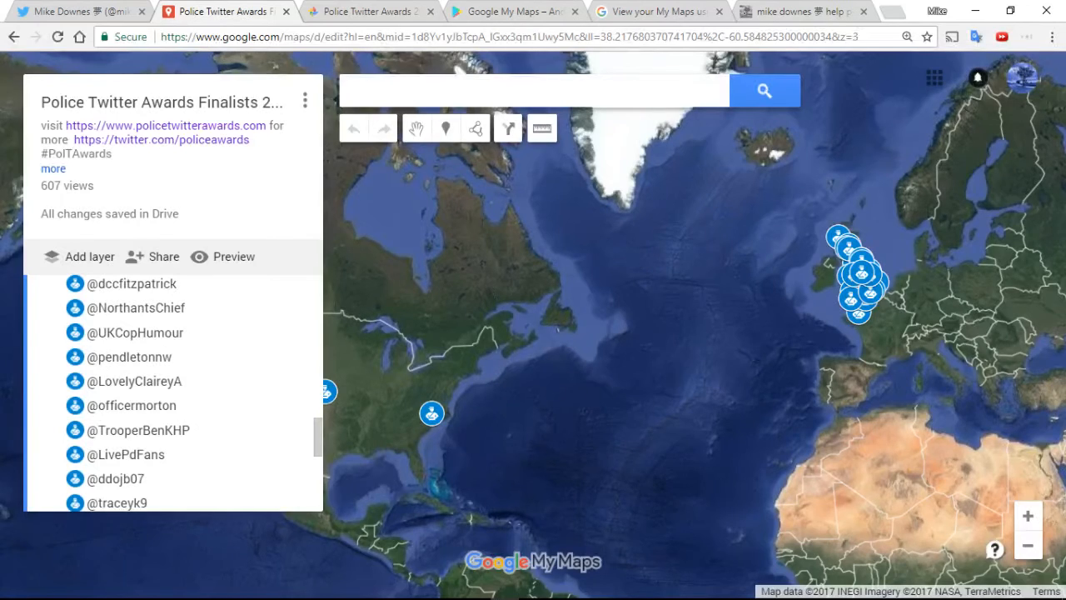
- View the details and photo of the state trooper finalist marker in the central United States, and close its card
left_click_drag(490, 293, 580, 253)
left_click_drag(523, 283, 616, 250)
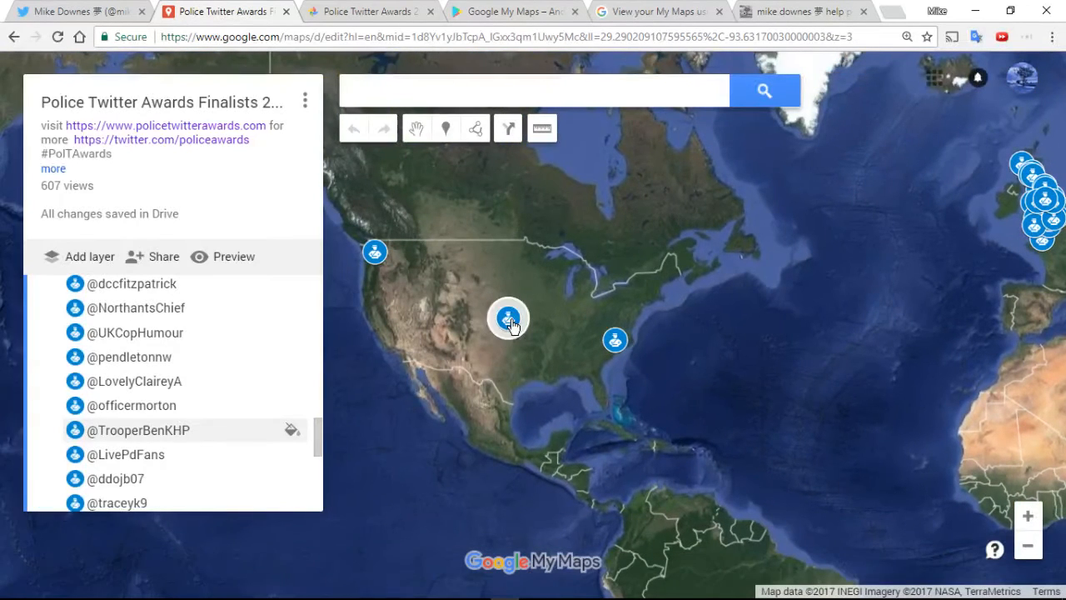
left_click(510, 320)
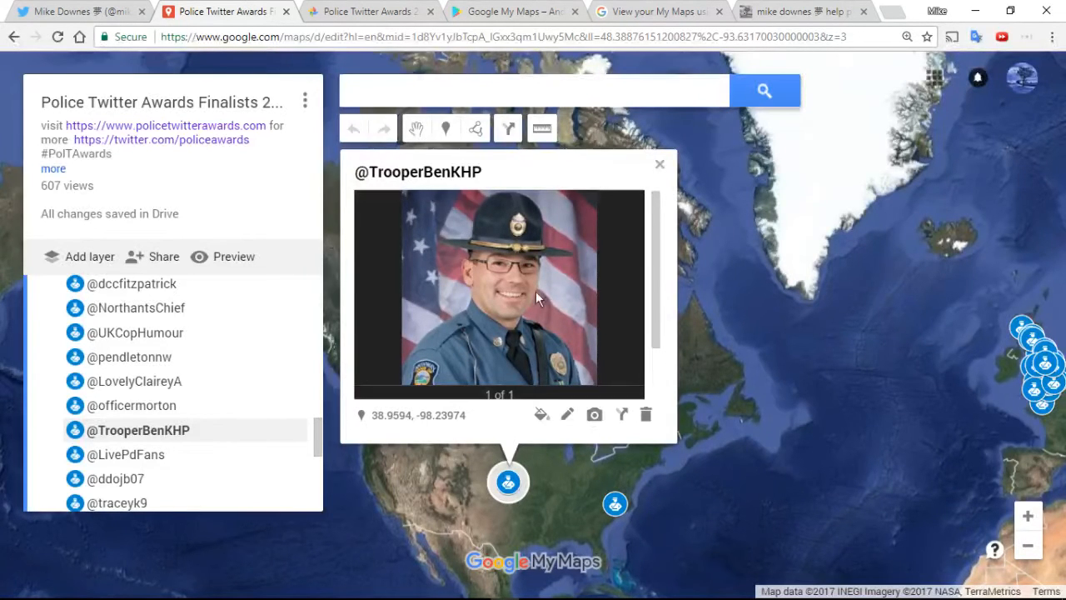
left_click(657, 169)
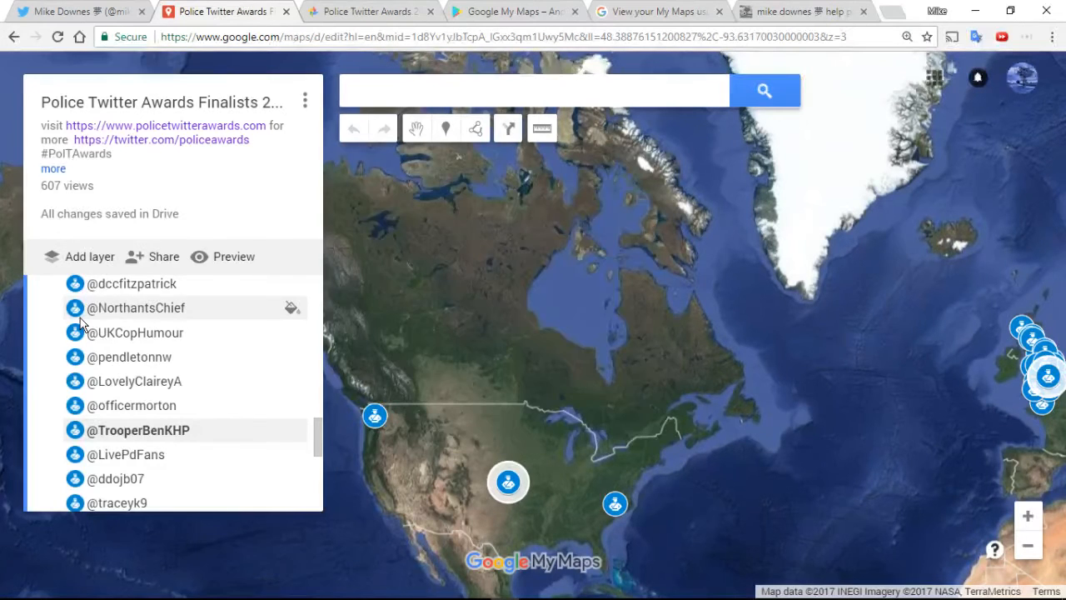
scroll(143, 428, "down", 3)
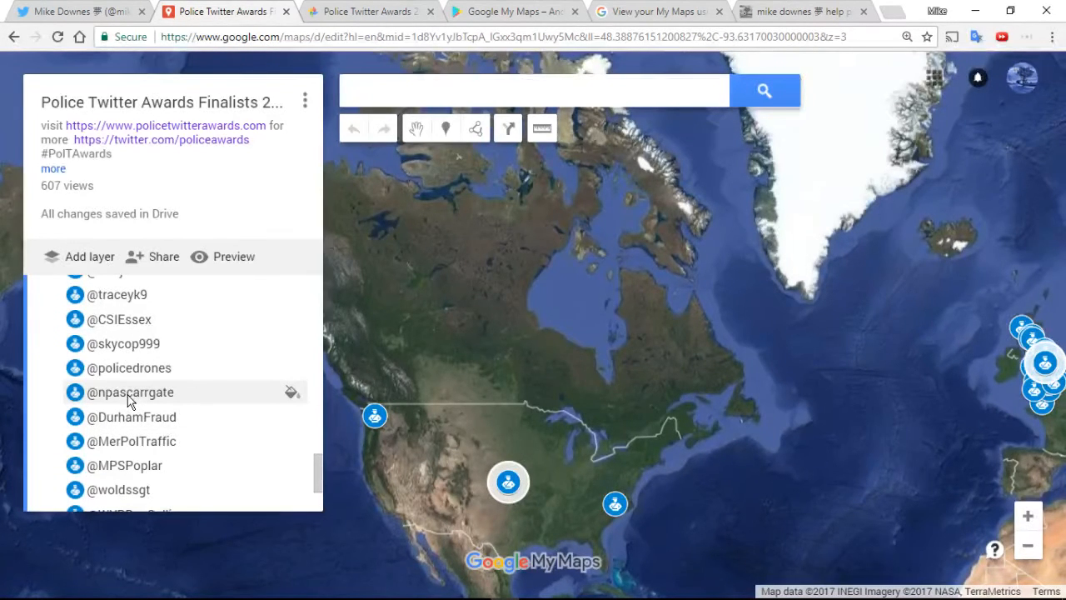
left_click(129, 398)
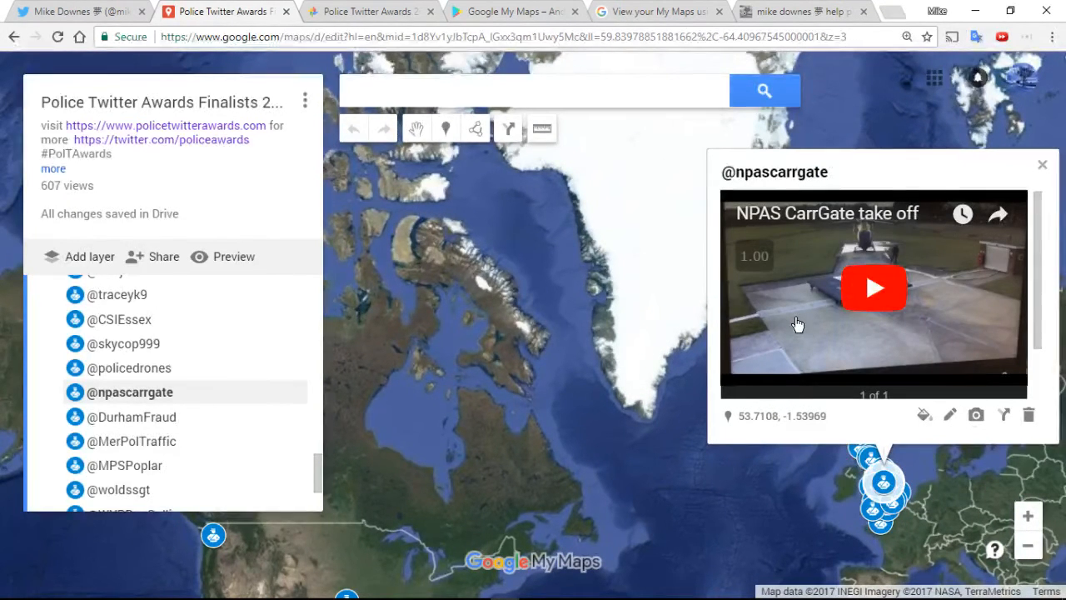
left_click(869, 293)
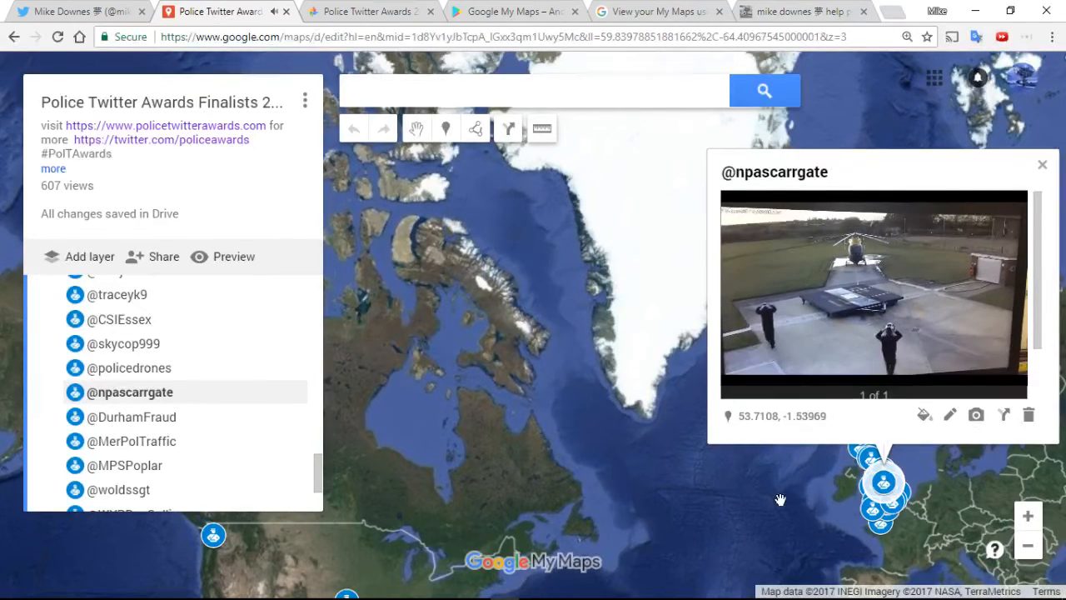
left_click_drag(780, 500, 612, 507)
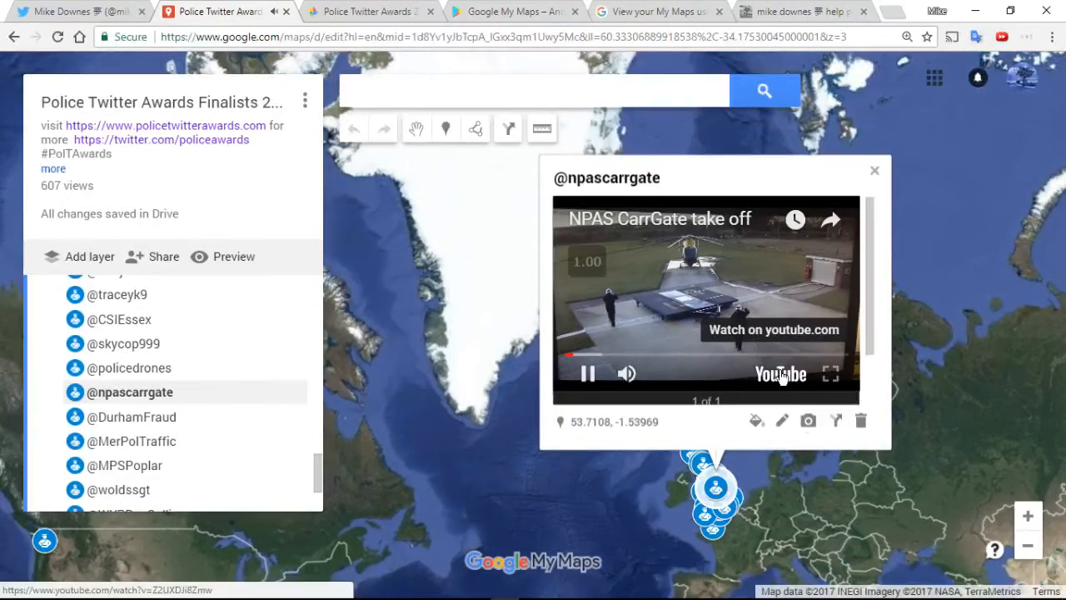
left_click(756, 356)
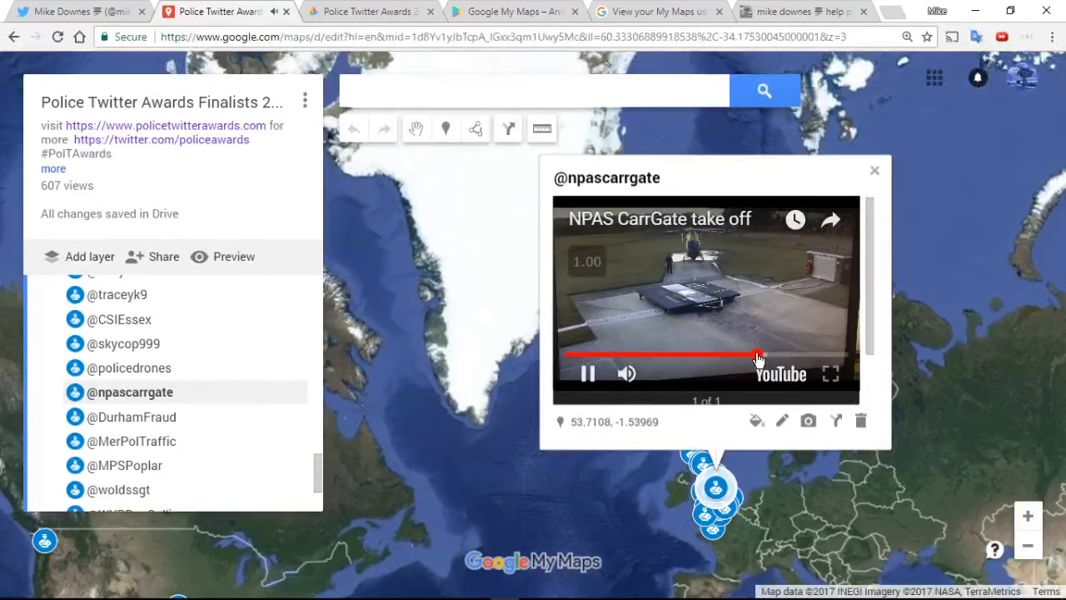
left_click(801, 357)
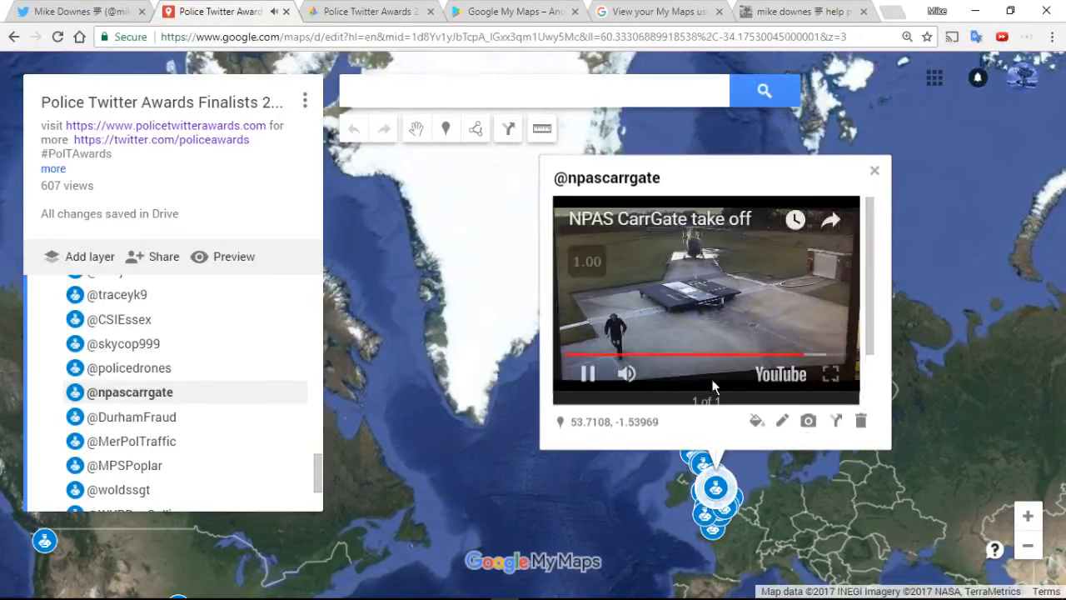
left_click(808, 420)
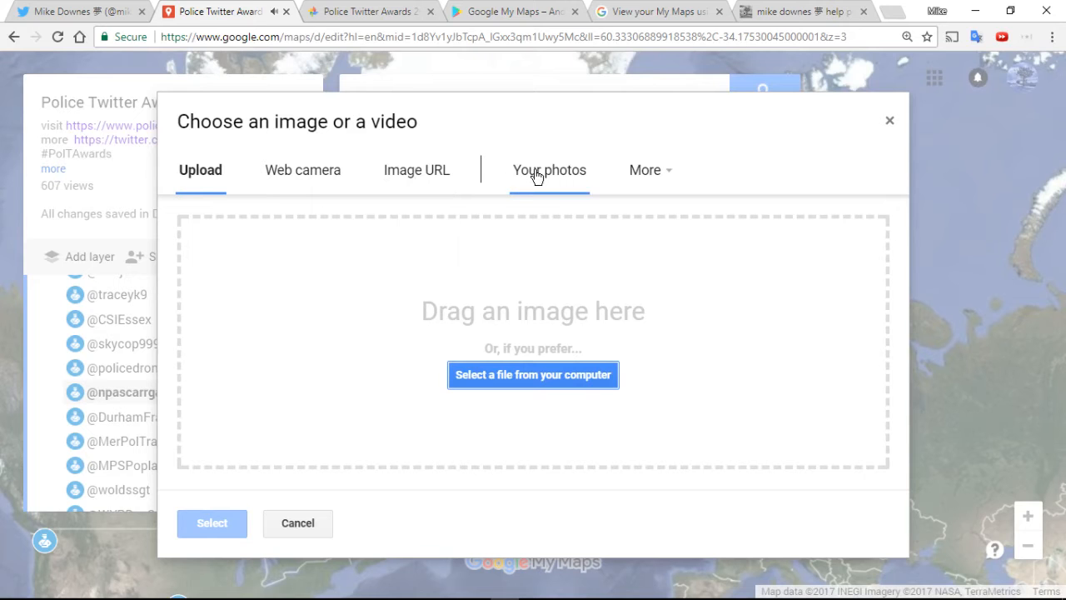
left_click(632, 175)
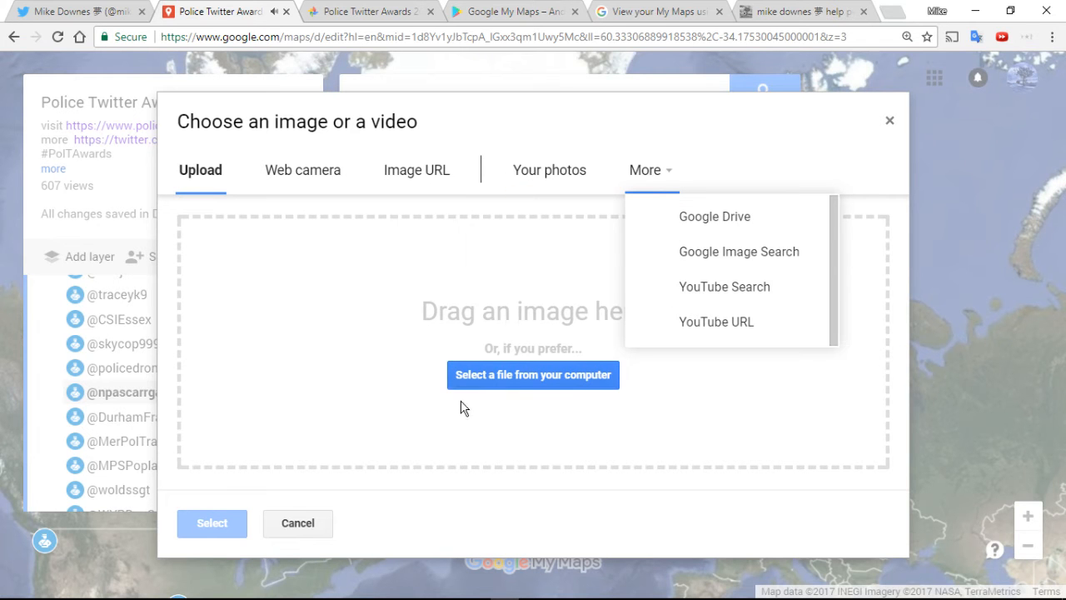
left_click(297, 523)
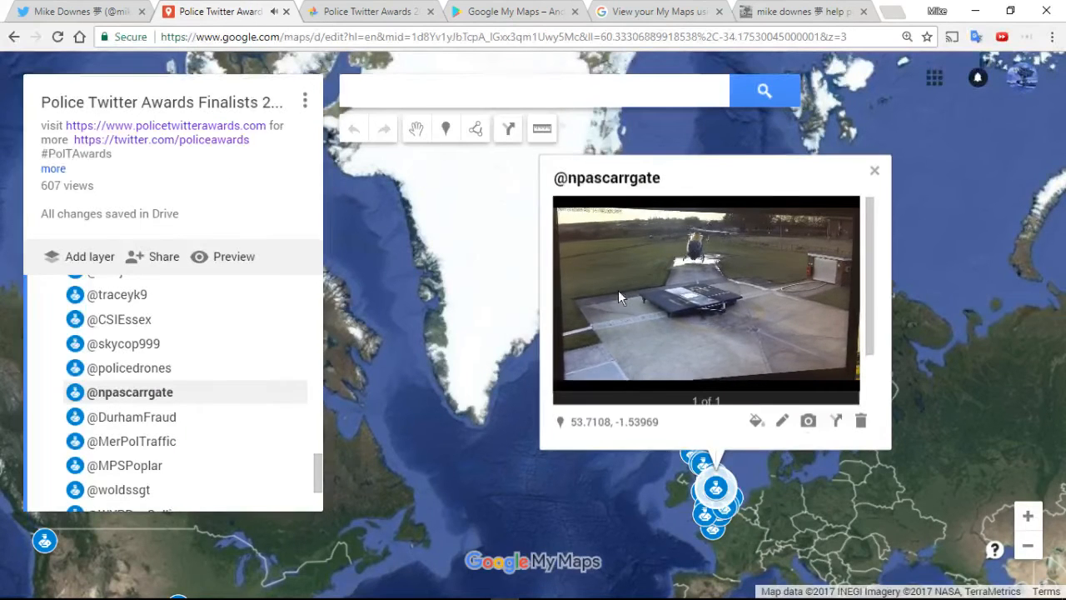
mouse_move(701, 260)
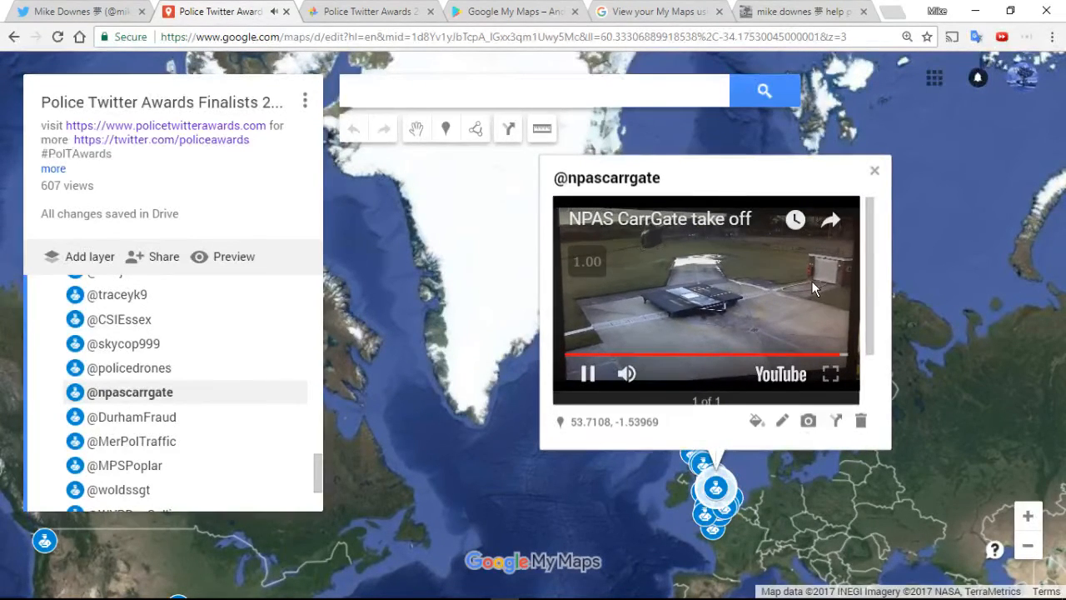
left_click(874, 174)
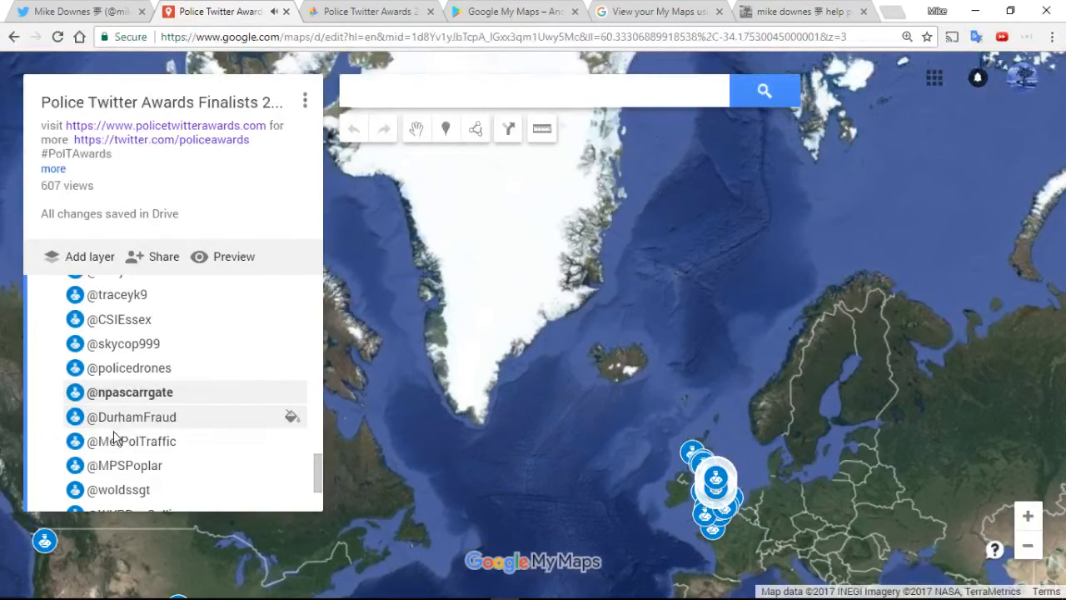
- Look over the mobile map photo album, the Google My Maps app page on Google Play and the My Maps help article
left_click(337, 15)
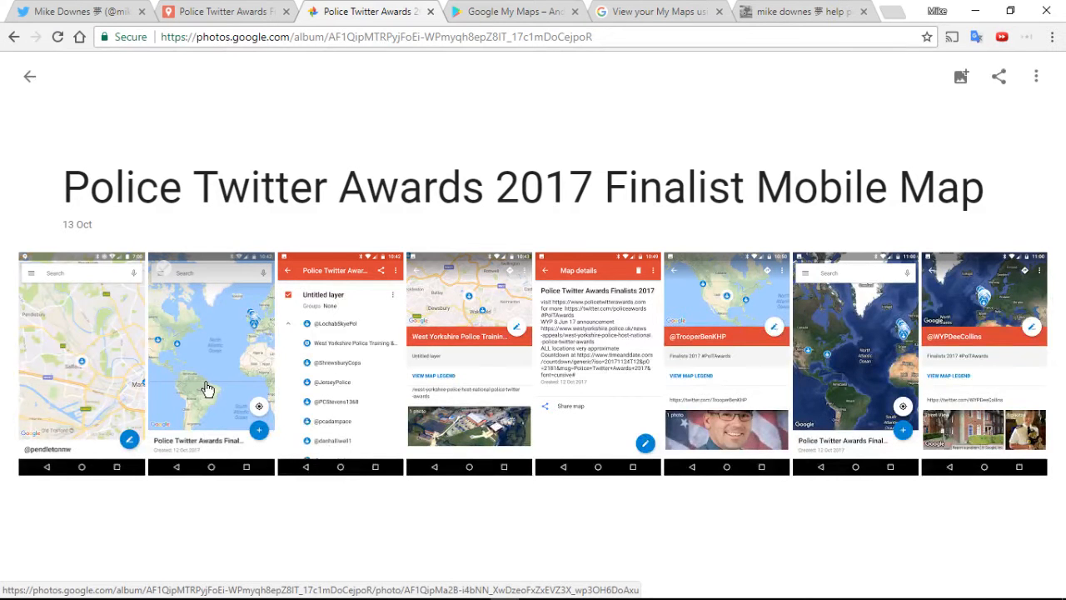
left_click(516, 12)
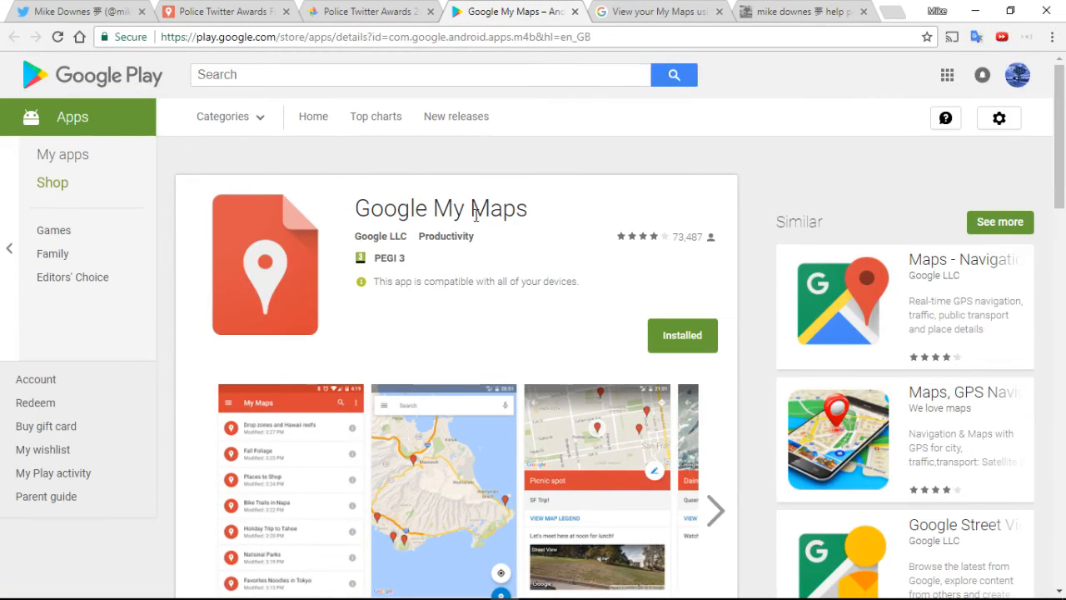
left_click(617, 12)
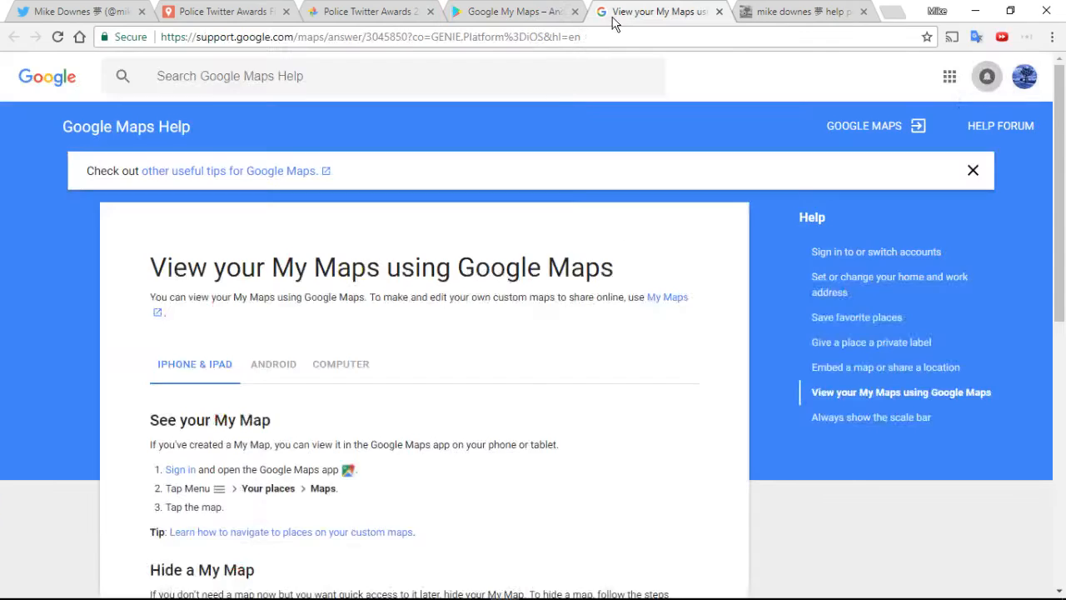
scroll(432, 413, "down", 1)
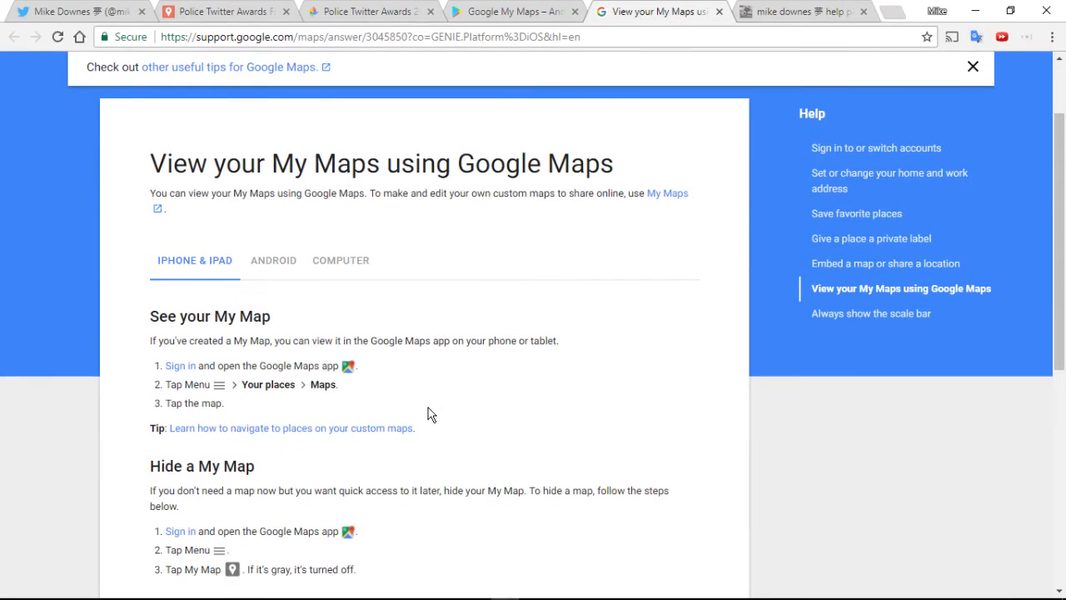
- View the mobile map screenshots in the Finalist Mobile Map album one by one, from the overview map to the last placemark
left_click(321, 17)
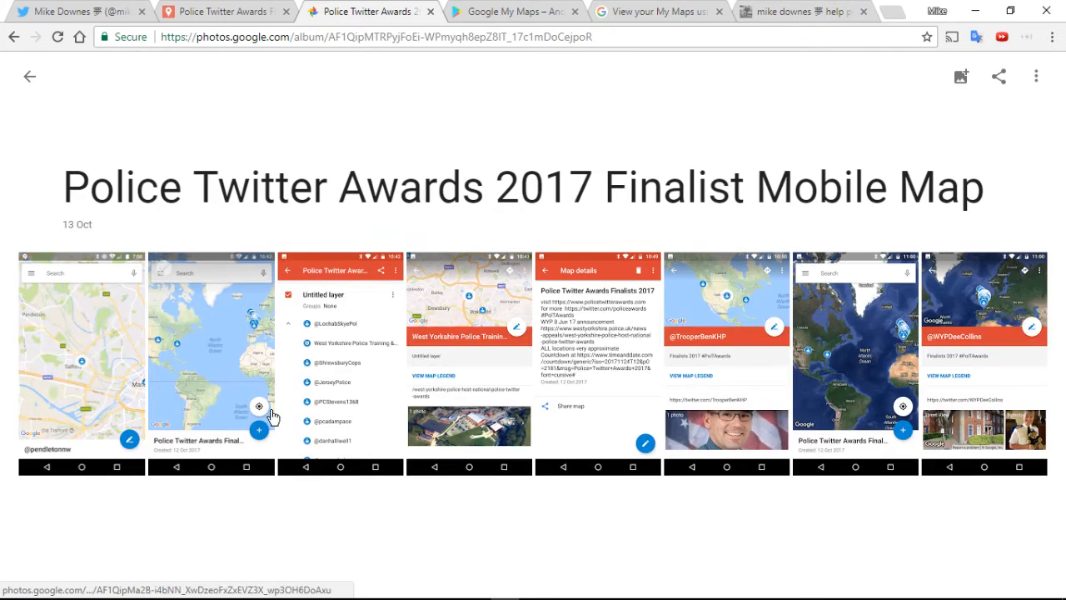
left_click(236, 403)
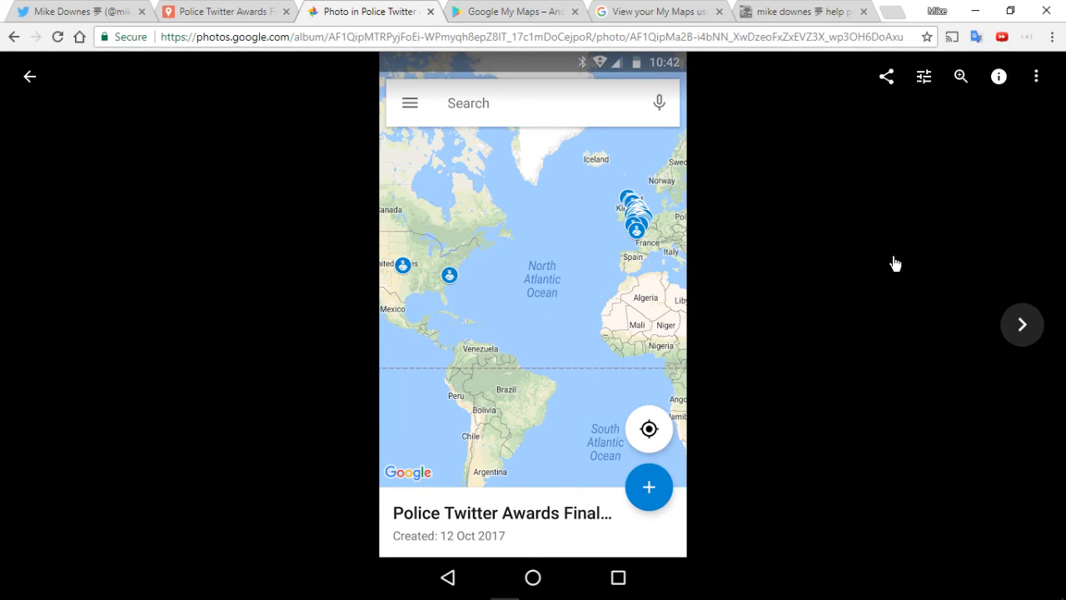
left_click(1017, 327)
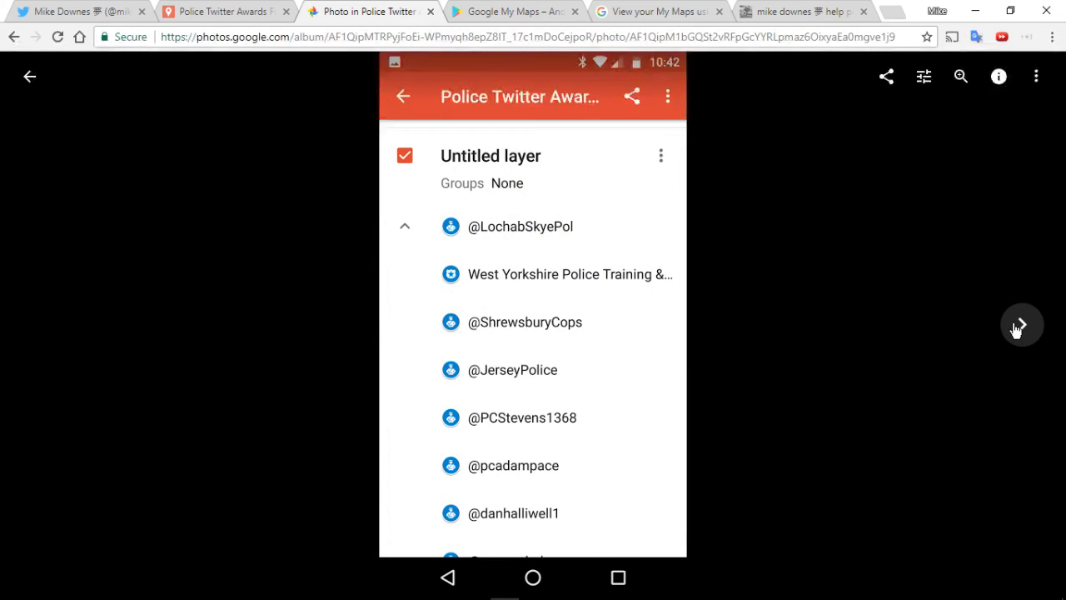
left_click(1018, 327)
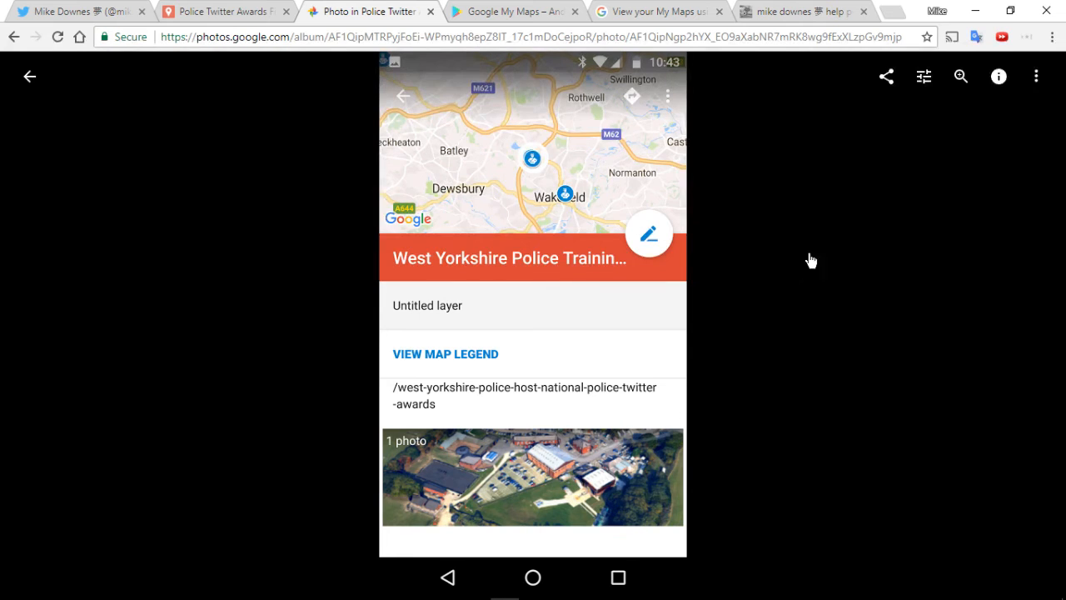
mouse_move(975, 288)
left_click(1030, 331)
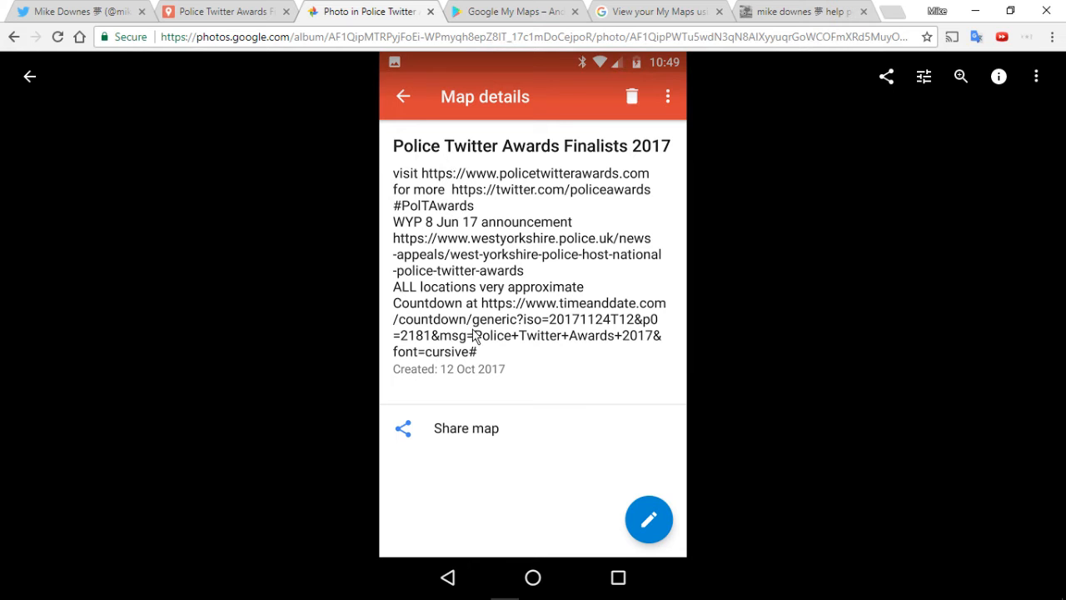
mouse_move(1002, 340)
left_click(1020, 325)
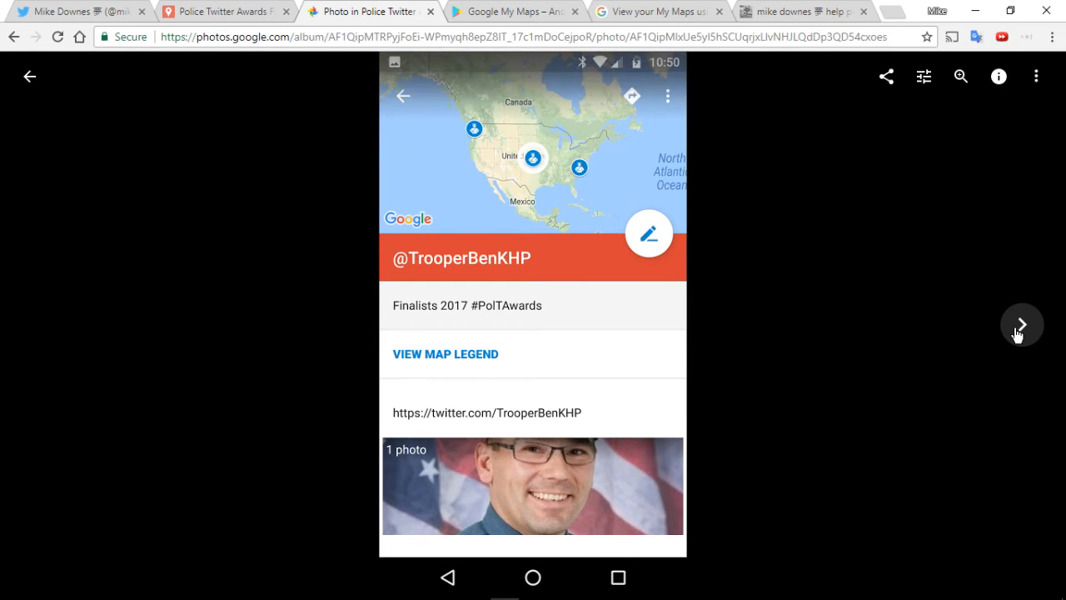
left_click(1019, 329)
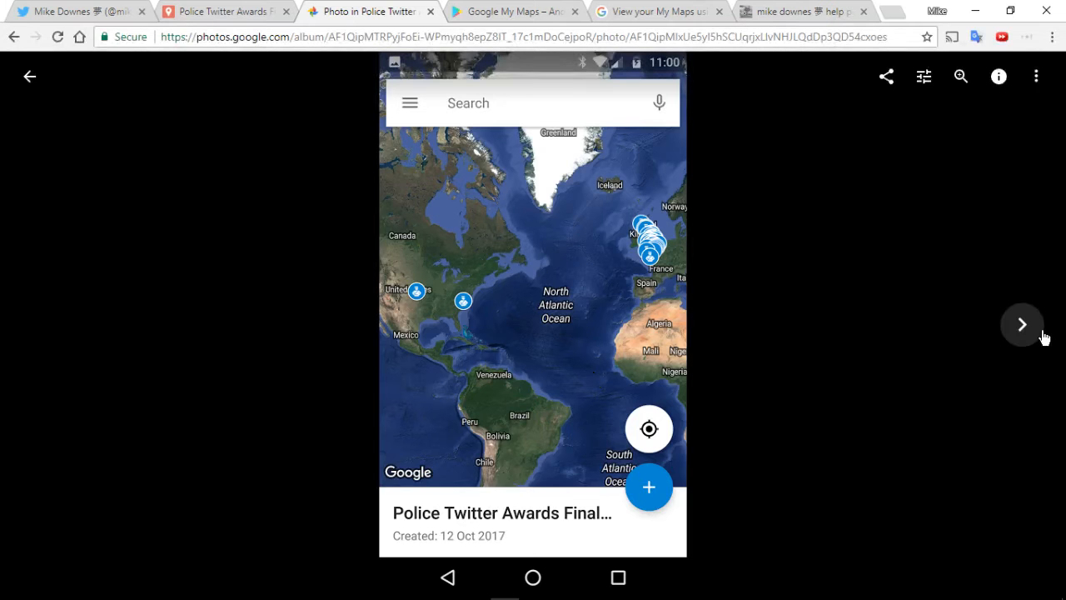
left_click(1019, 328)
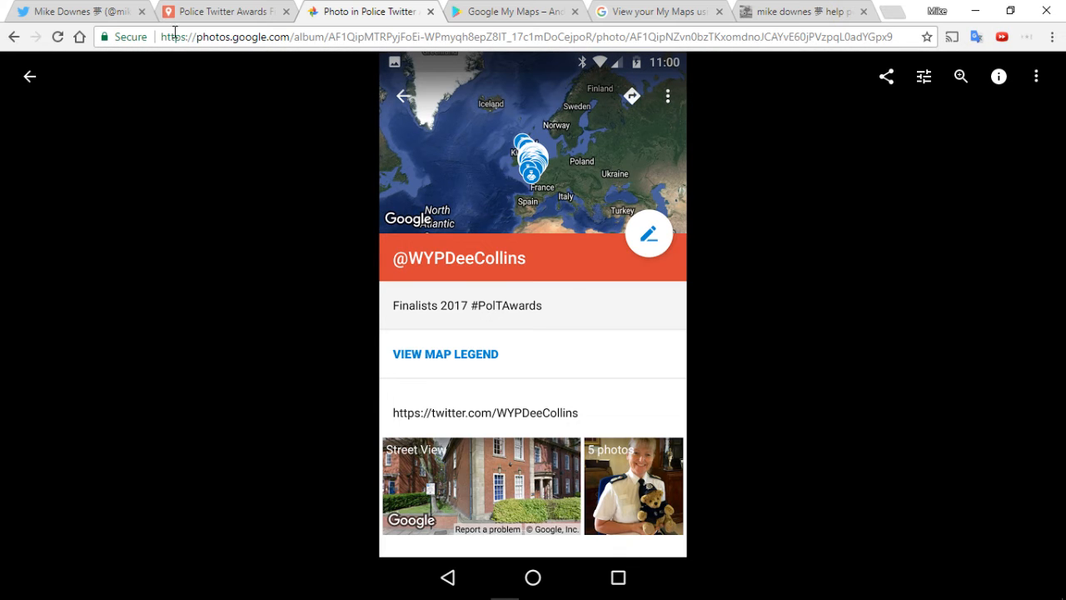
- Return to the Police Twitter Awards Finalists map and set its base map to Whitewater
left_click(198, 15)
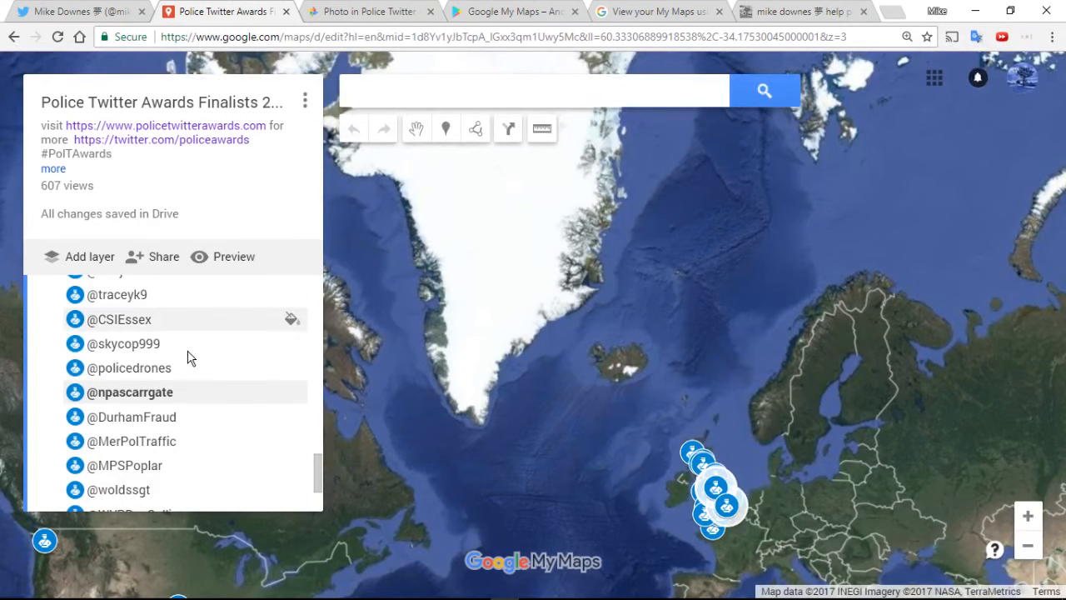
scroll(166, 392, "down", 2)
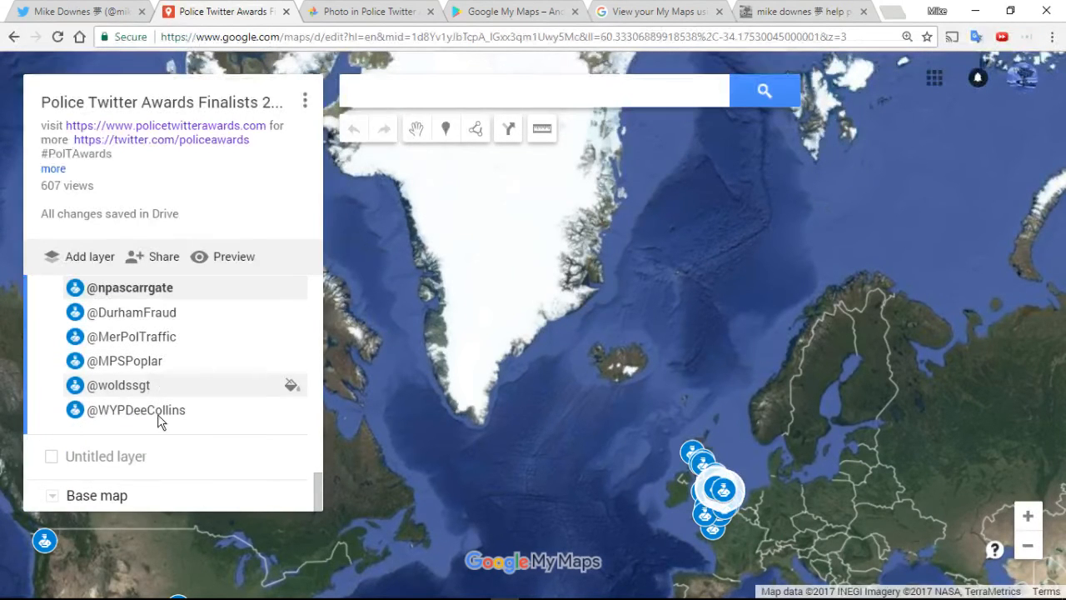
left_click(51, 496)
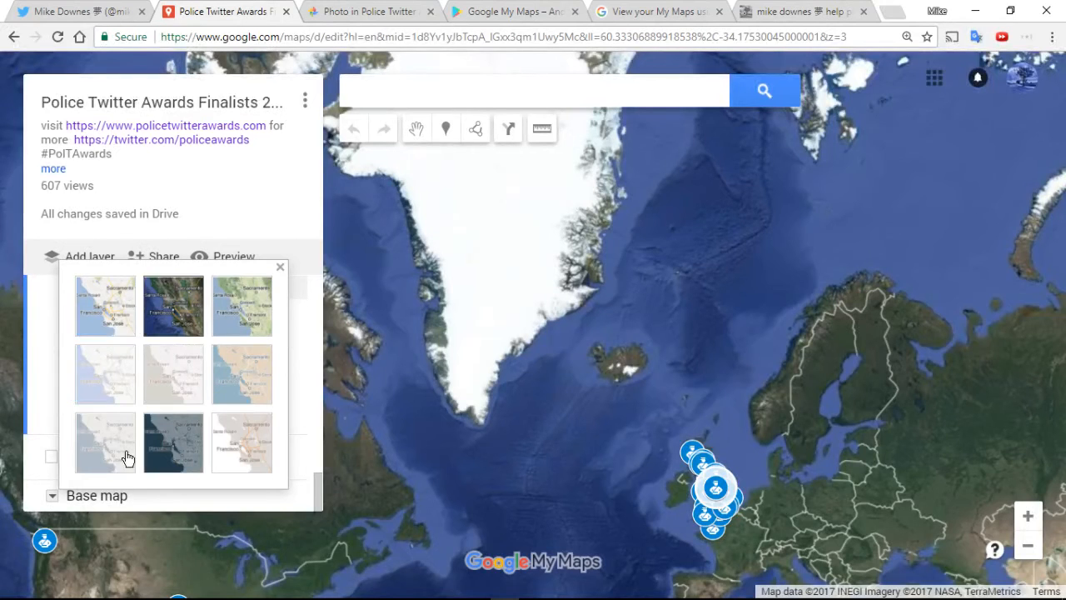
left_click(247, 455)
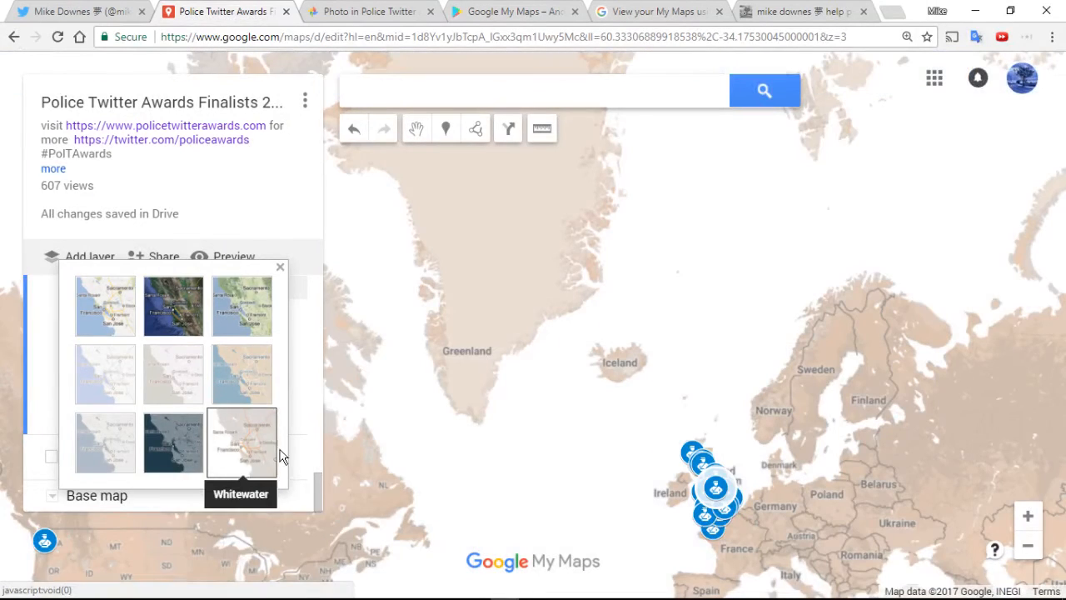
- Examine the Whitewater base map around the United Kingdom and its placemarks
left_click_drag(569, 440, 521, 288)
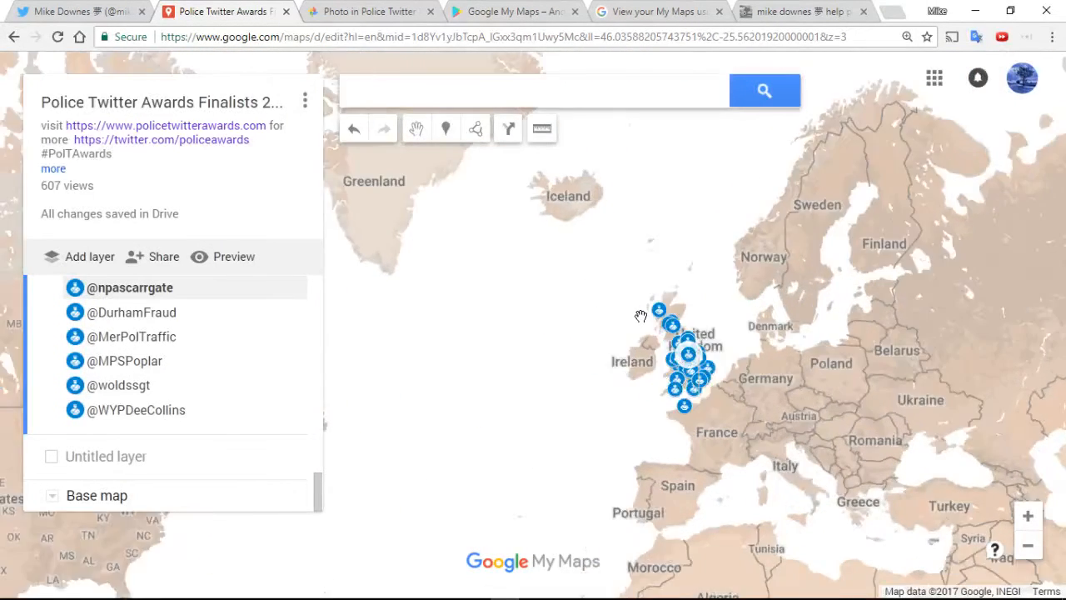
scroll(637, 314, "up", 2)
left_click_drag(709, 400, 486, 250)
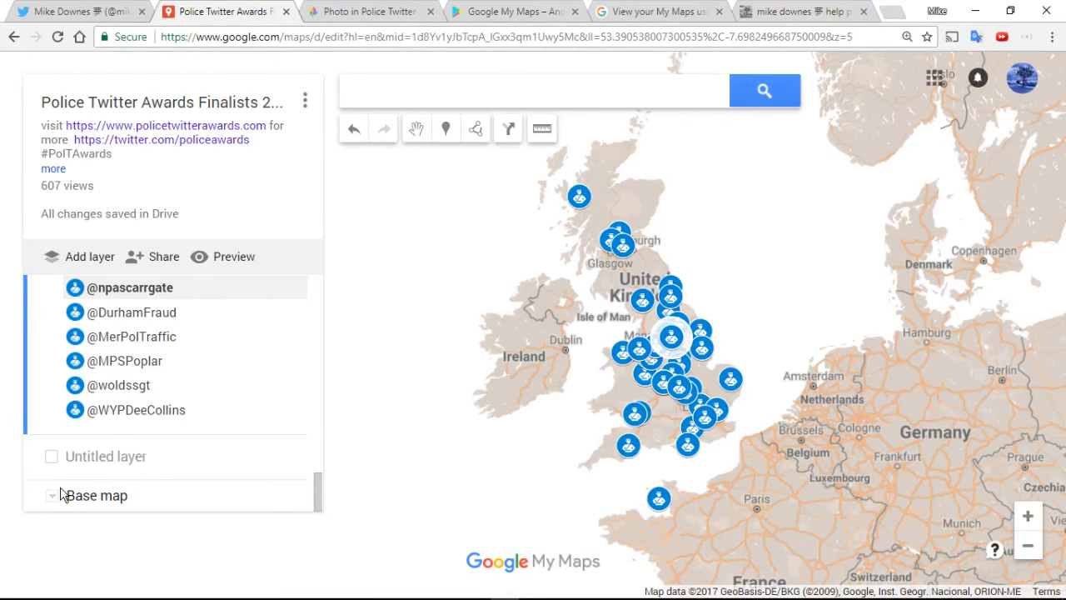
left_click(52, 456)
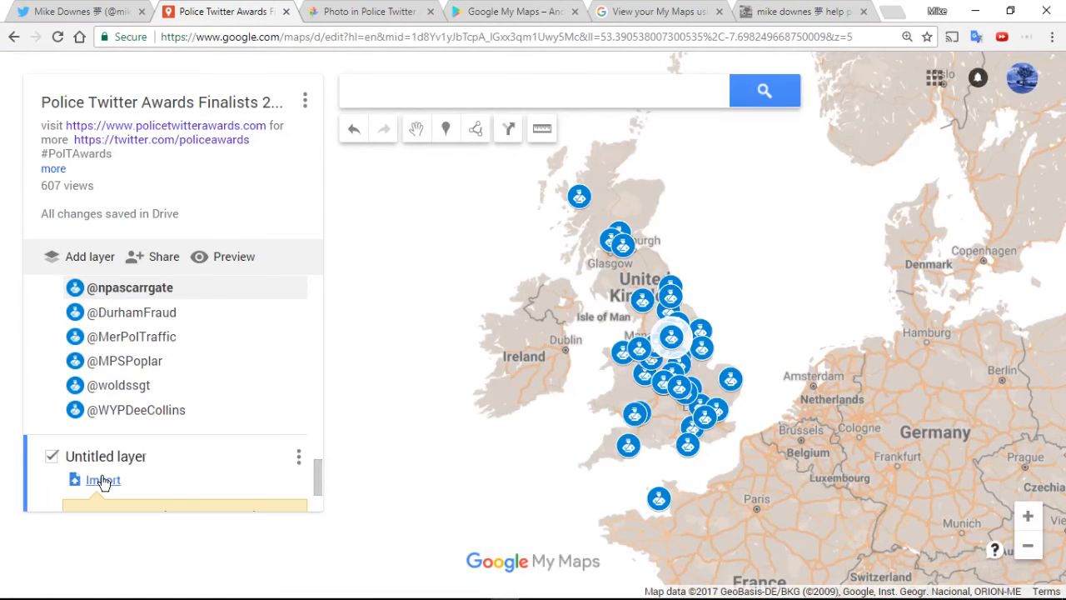
scroll(271, 416, "down", 2)
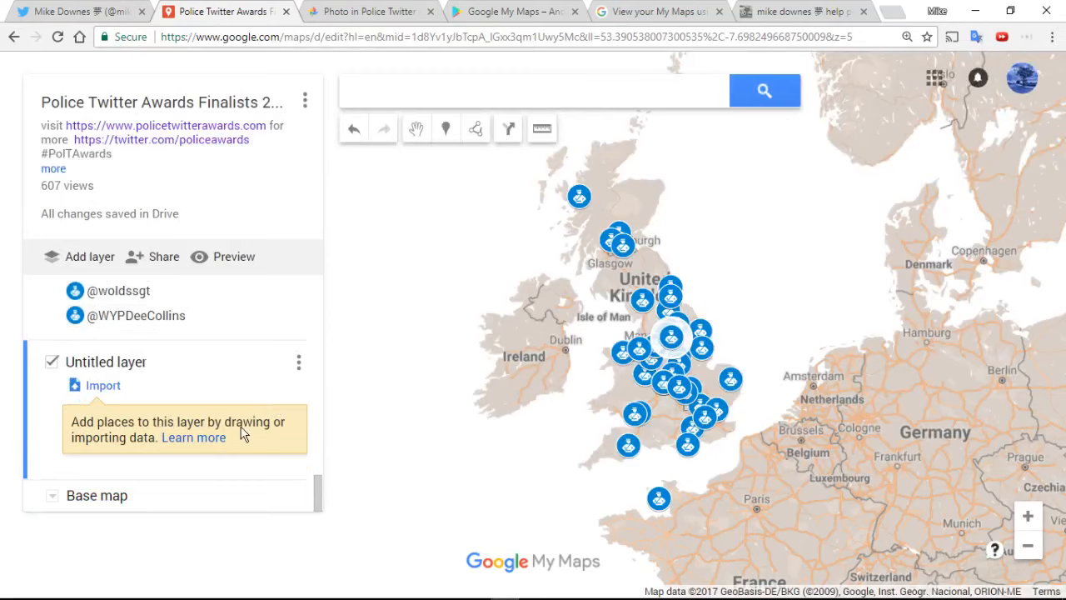
left_click(54, 363)
left_click(51, 497)
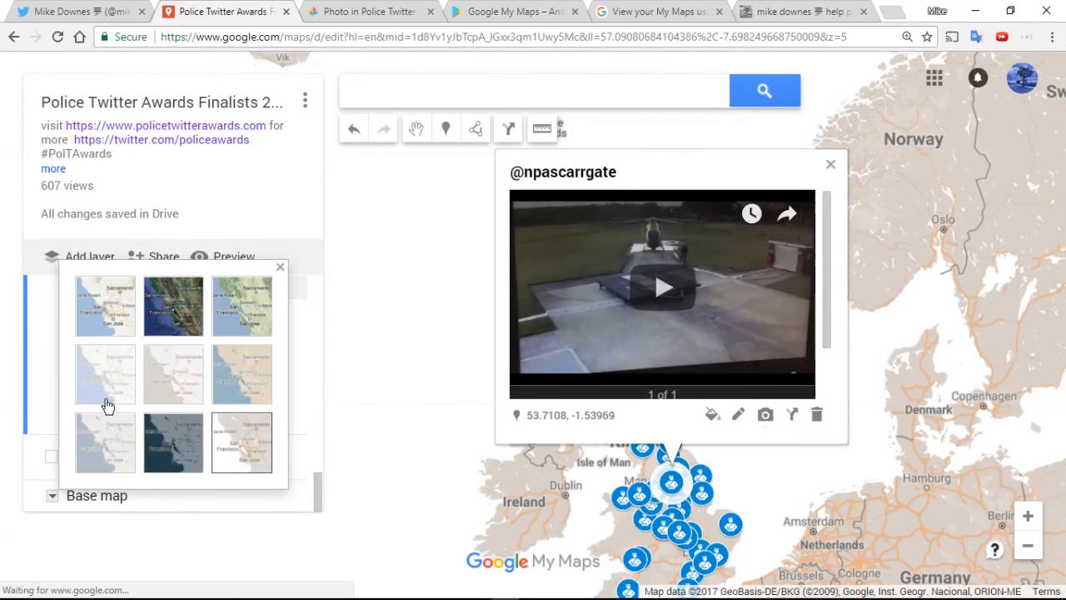
left_click(109, 298)
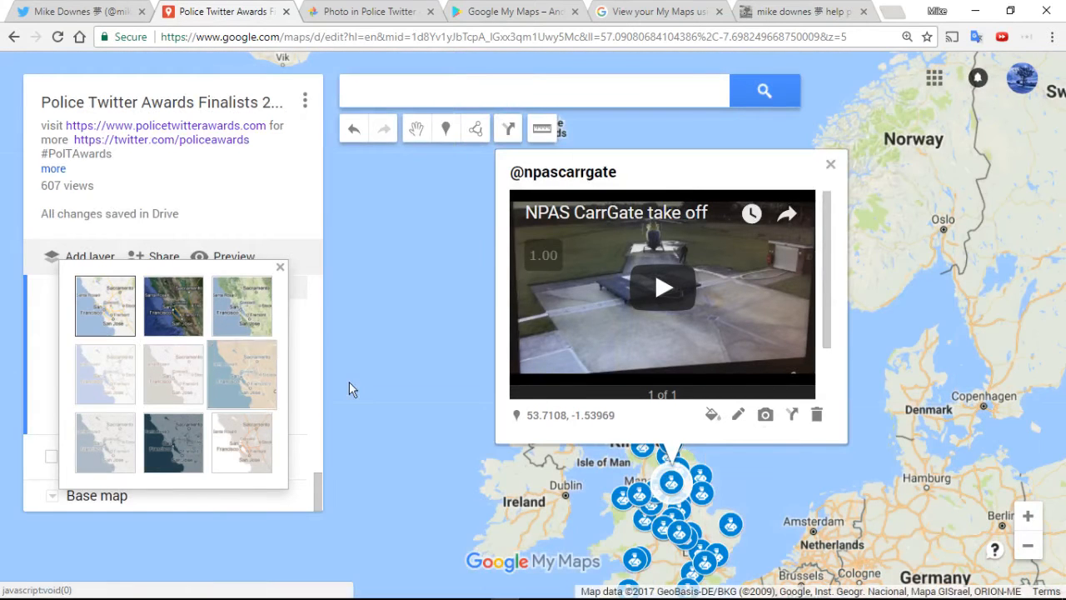
left_click(830, 170)
left_click(830, 170)
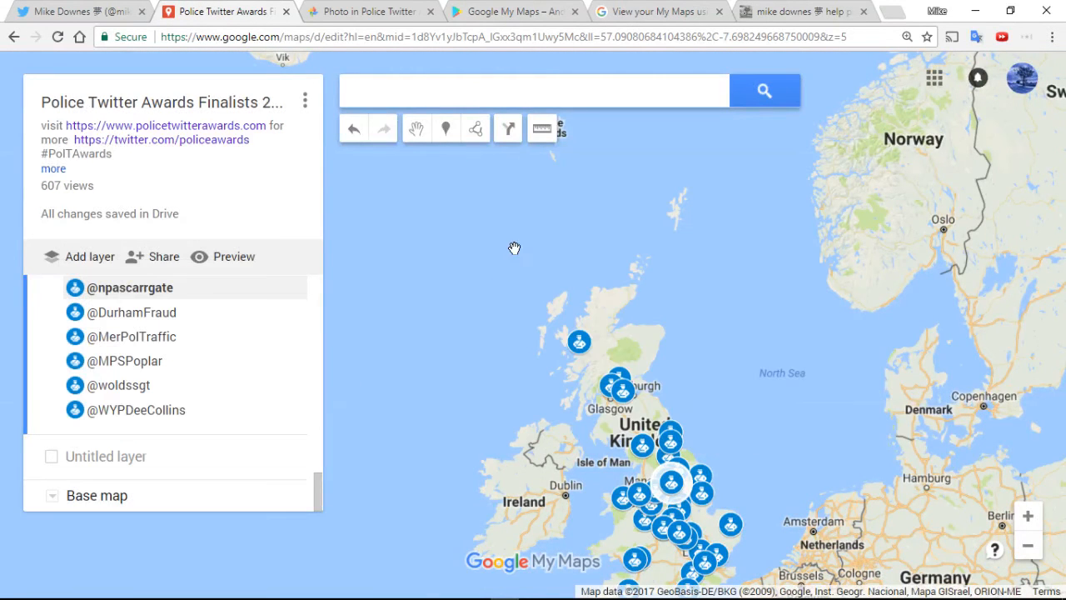
- Open the last placemark in the finalists layer, go through all five of its photos and close its card
left_click_drag(532, 268, 528, 99)
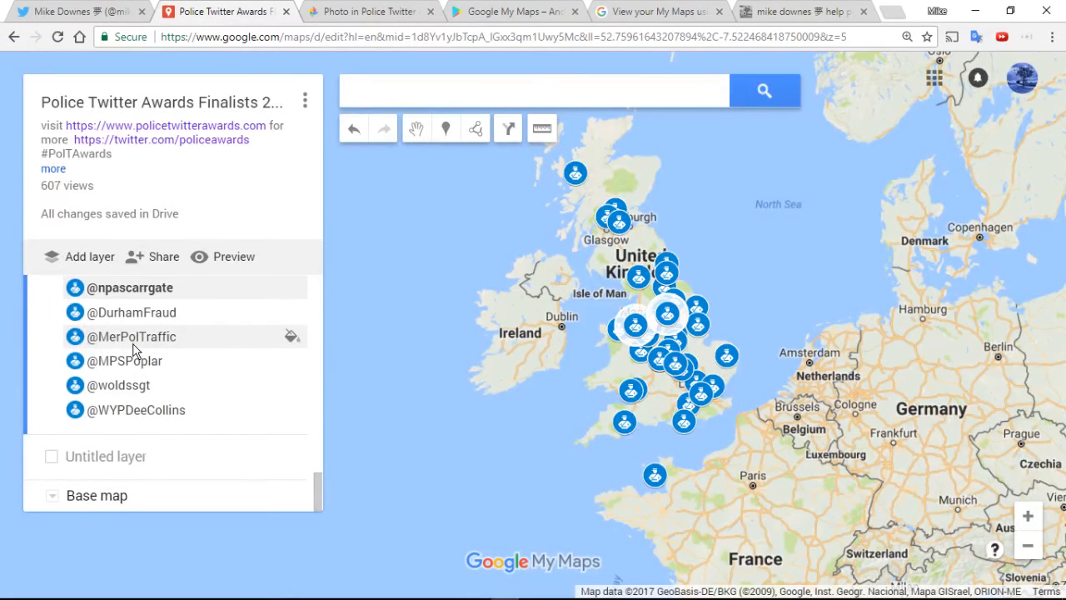
left_click(130, 417)
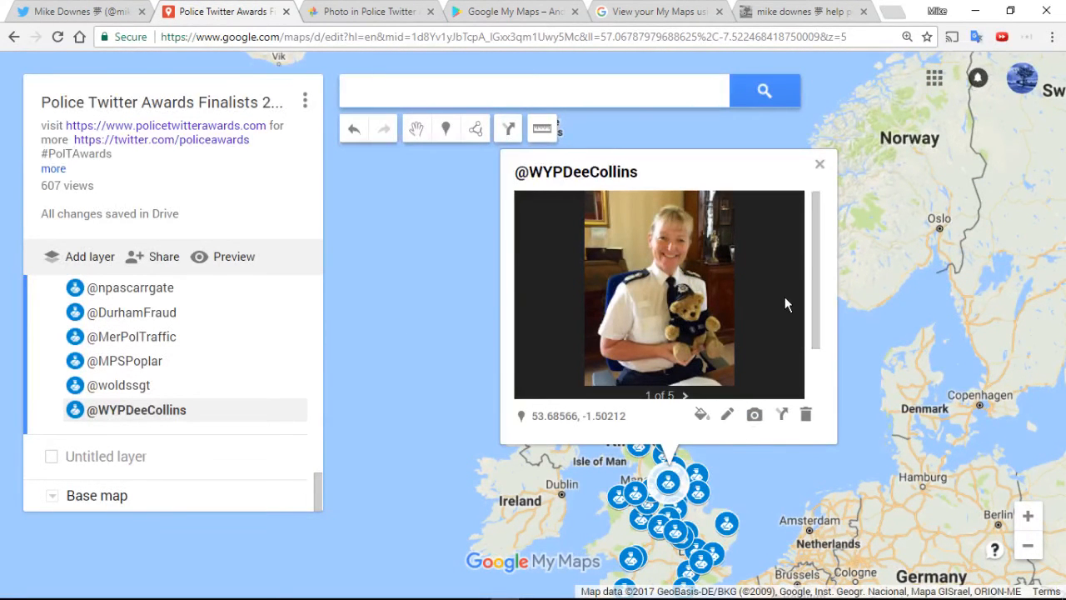
mouse_move(813, 290)
left_mouse_down()
mouse_move(821, 340)
mouse_move(821, 302)
left_mouse_up()
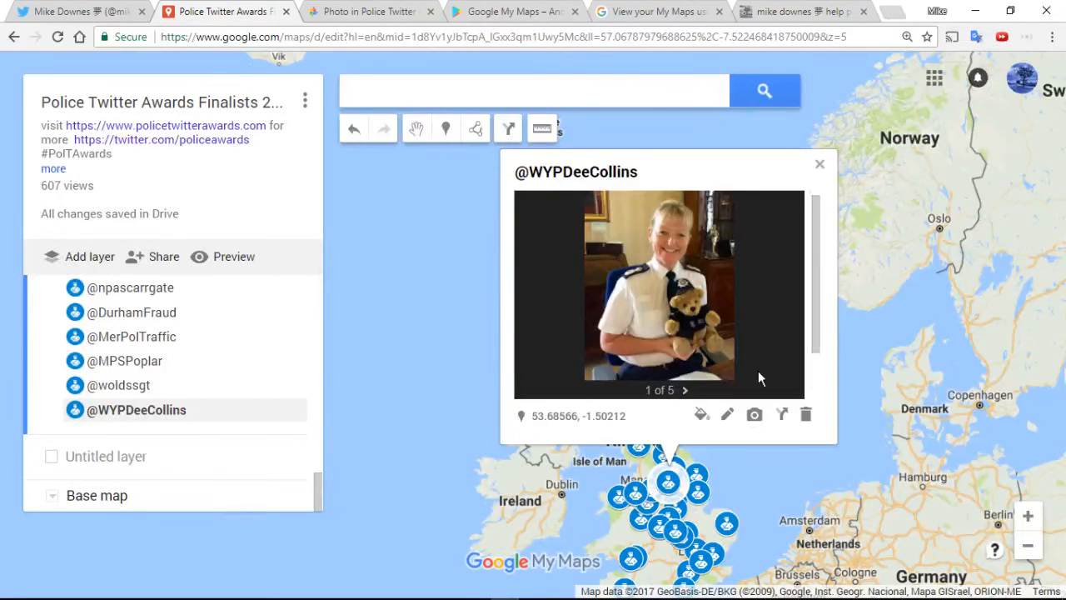
left_click(683, 392)
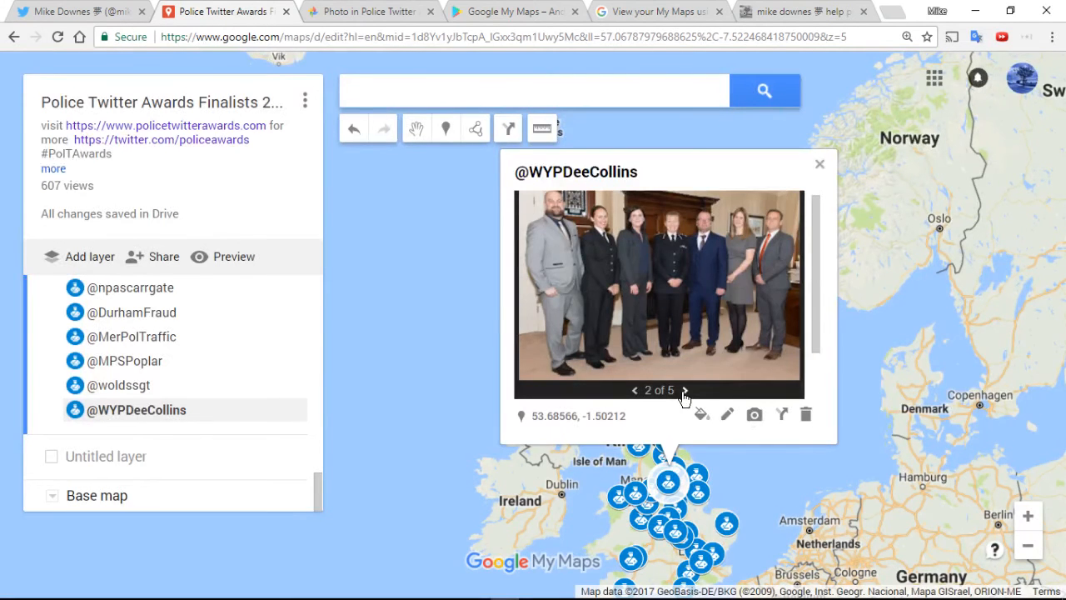
left_click(684, 391)
left_click(683, 392)
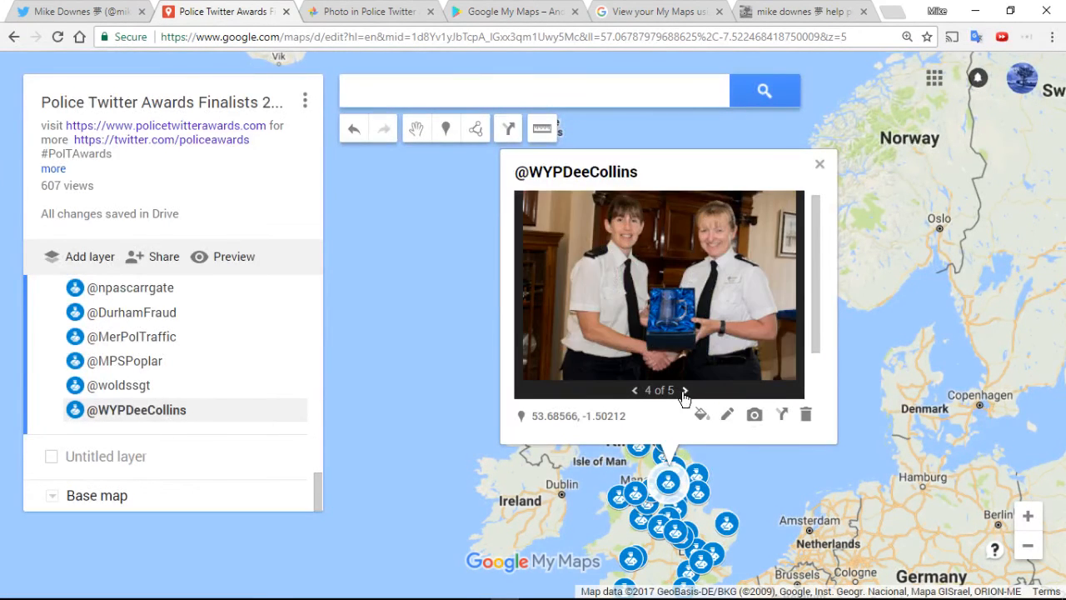
left_click(683, 392)
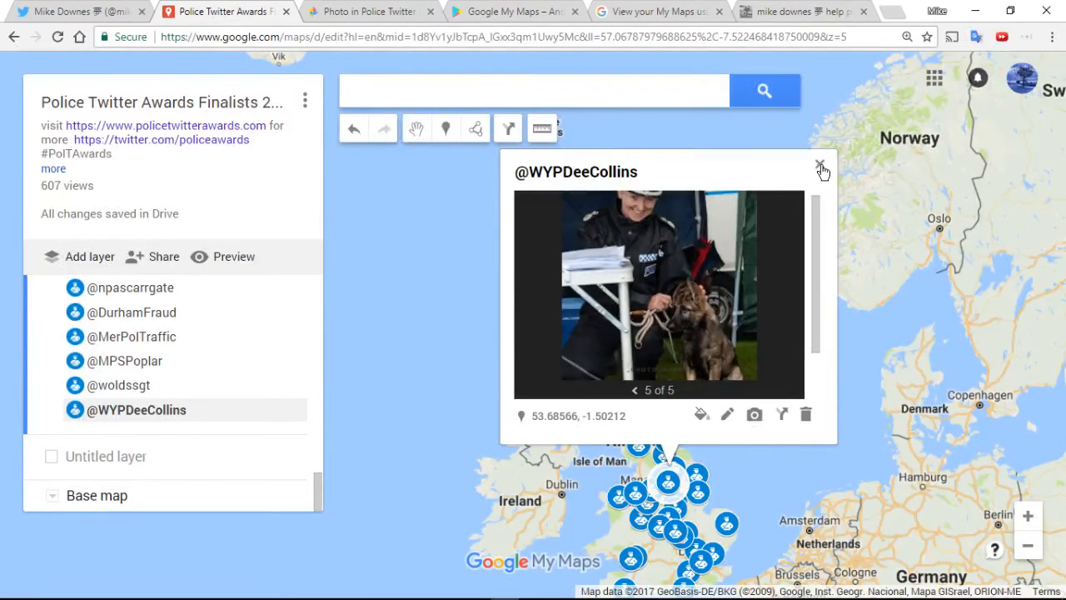
left_click(480, 291)
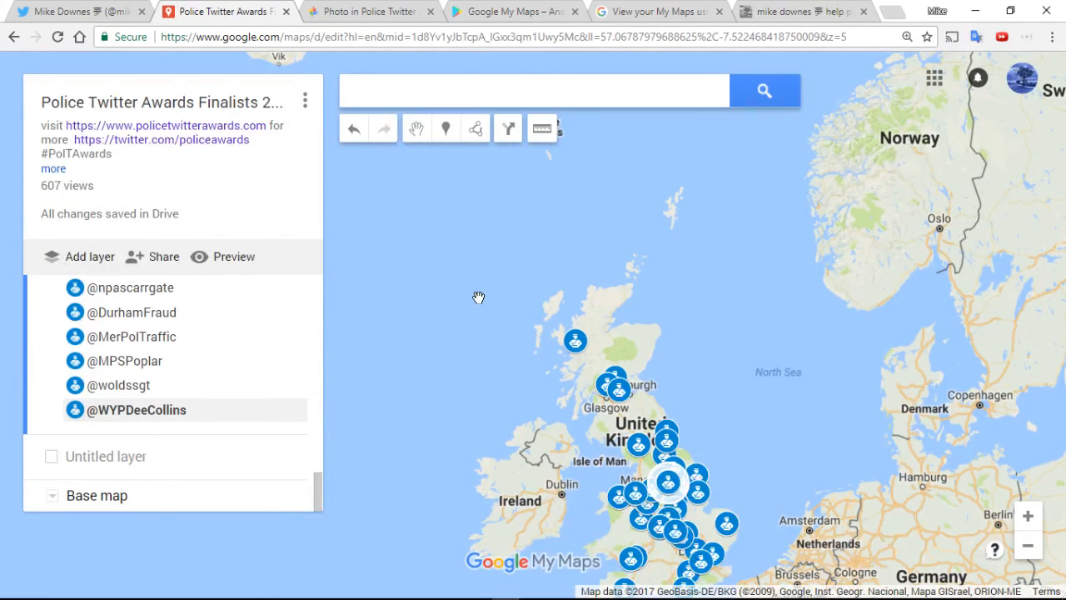
- Preview the map in view-only mode and look over the West Yorkshire Police Training & Dev Centre placemark's details and surroundings
left_click(223, 258)
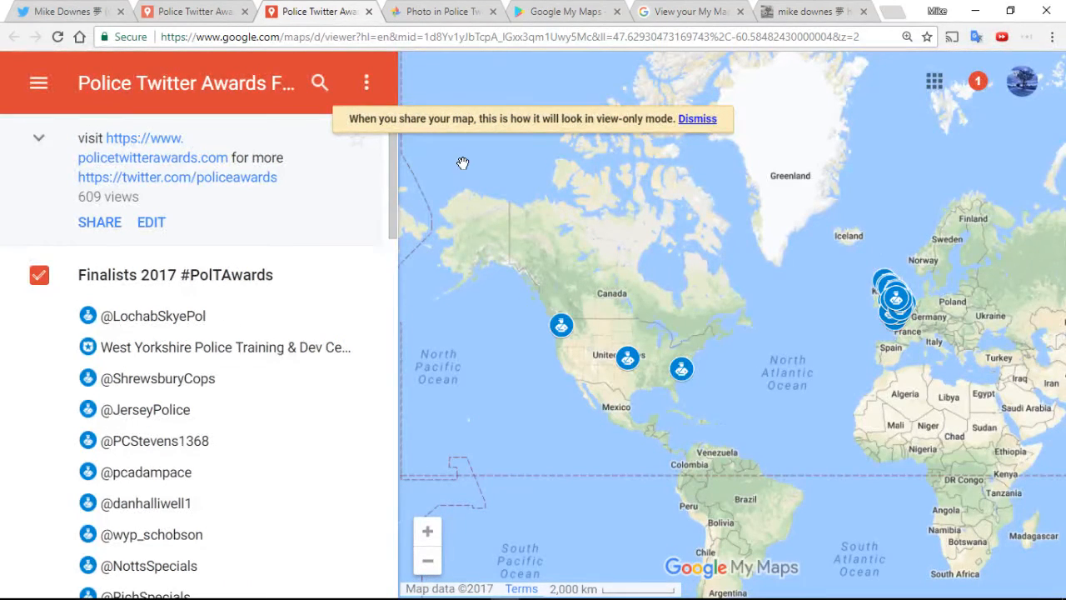
left_click(698, 119)
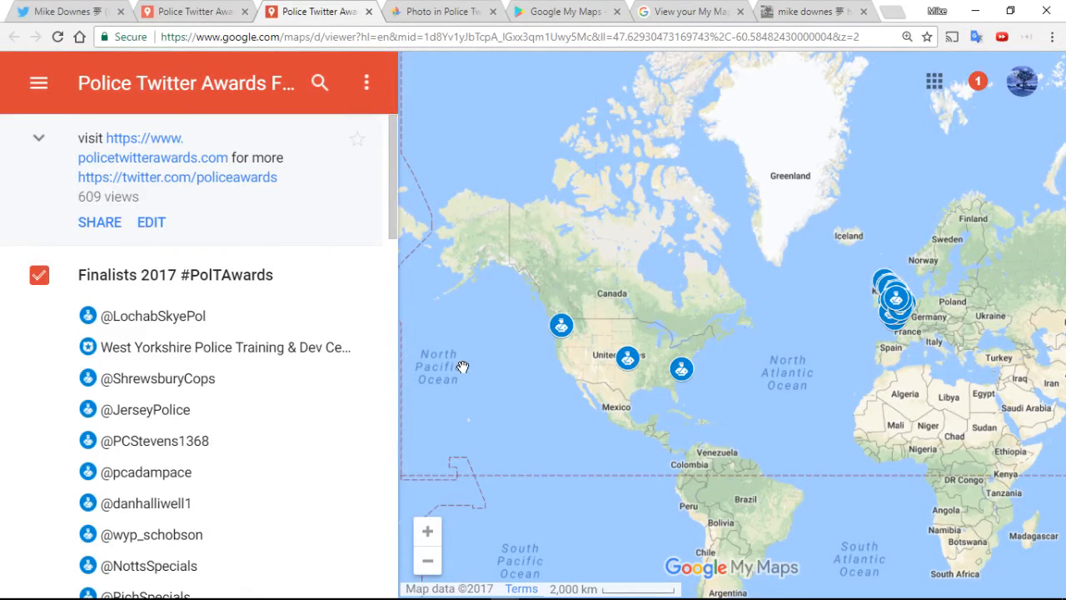
left_click(123, 347)
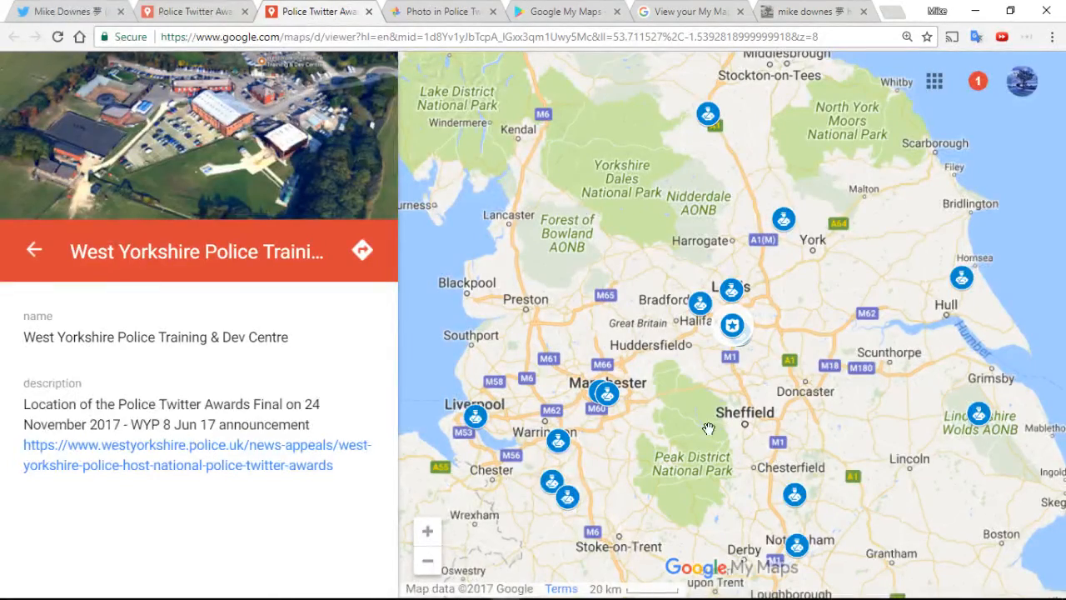
scroll(734, 332, "up", 2)
scroll(734, 332, "up", 2)
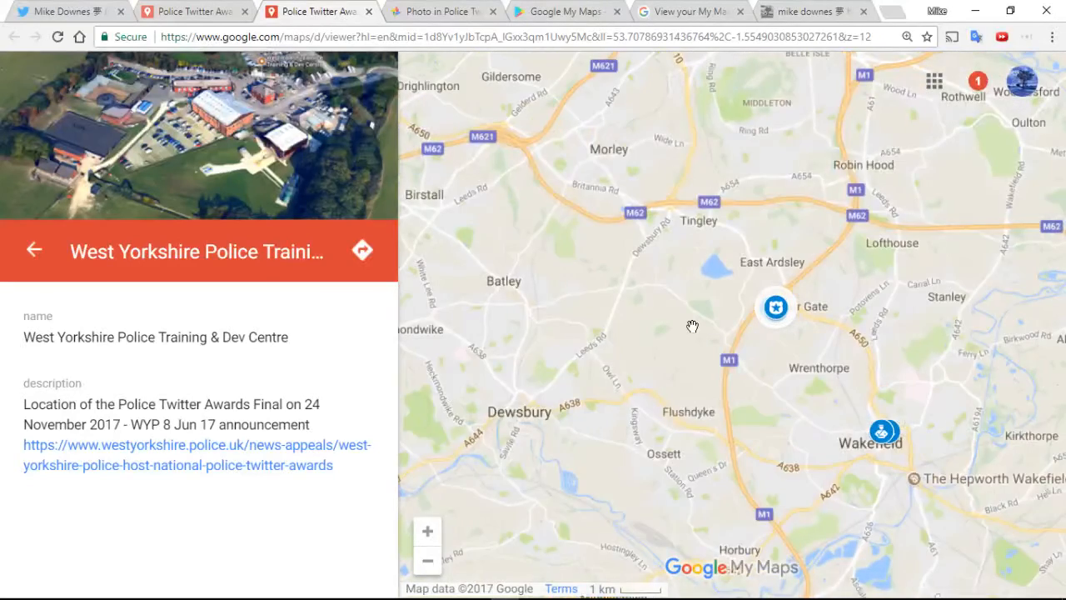
scroll(687, 324, "down", 2)
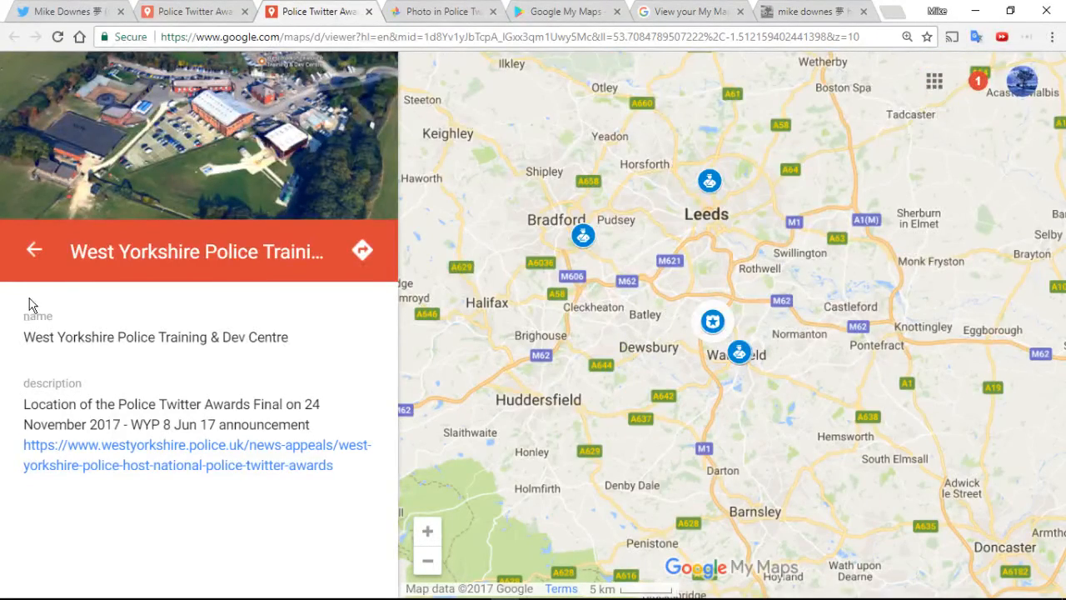
left_click(35, 252)
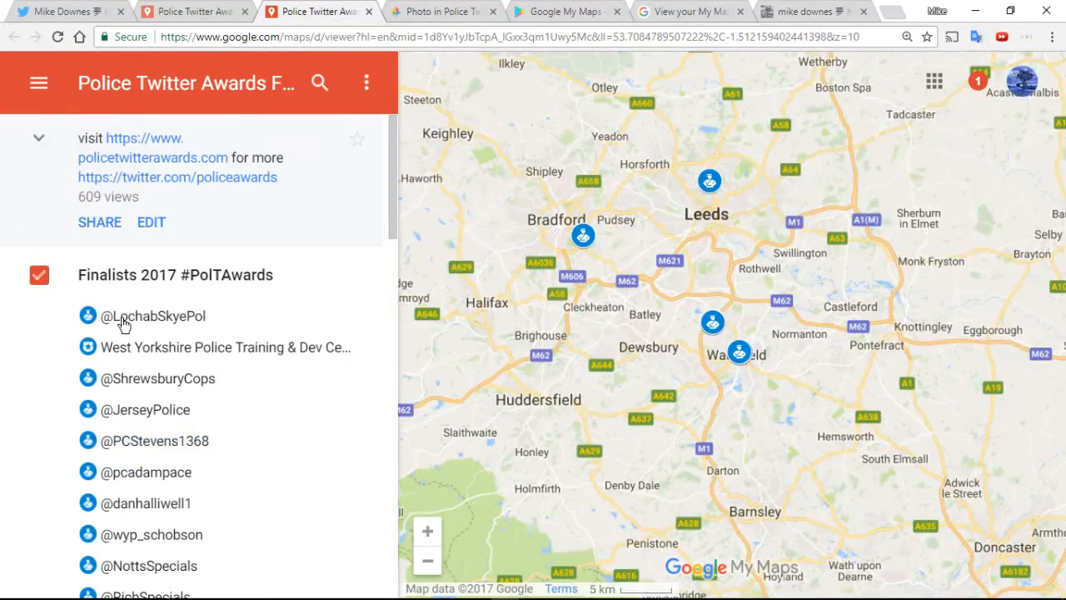
scroll(138, 370, "down", 4)
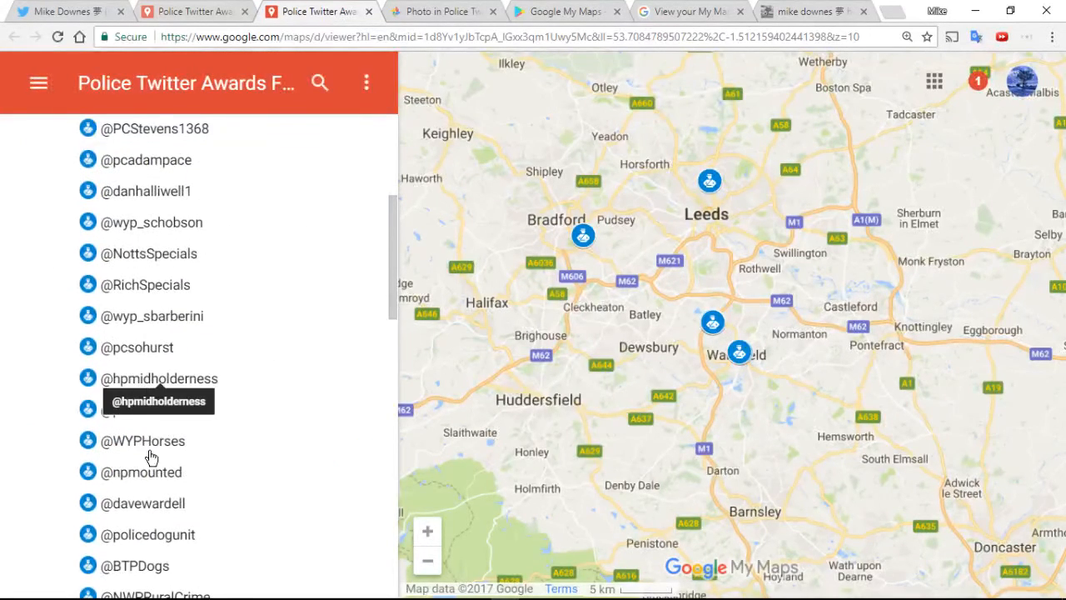
scroll(144, 439, "down", 1)
left_click(147, 338)
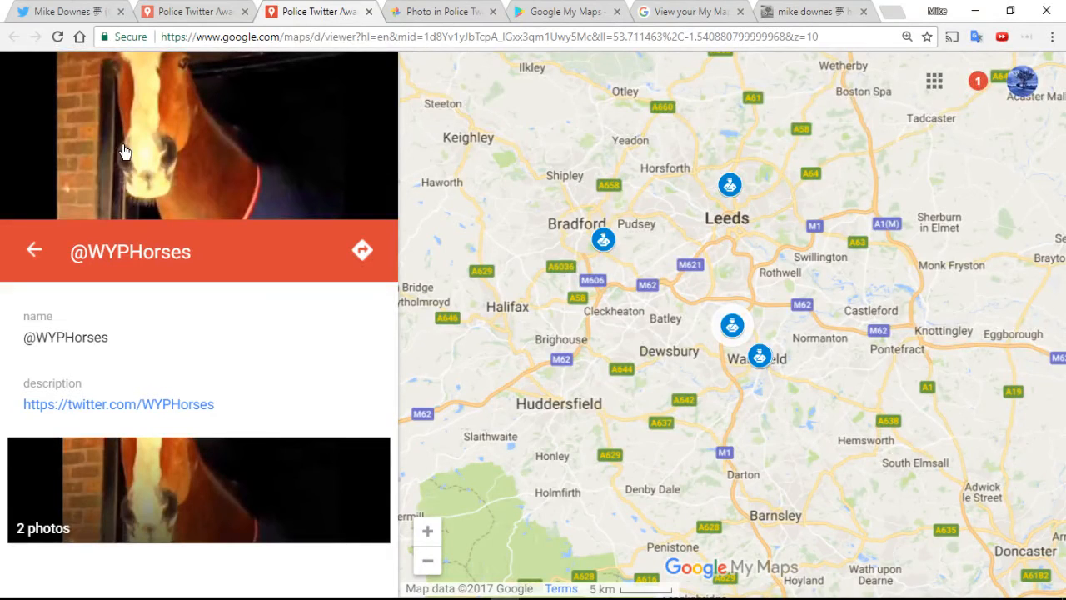
left_click(166, 493)
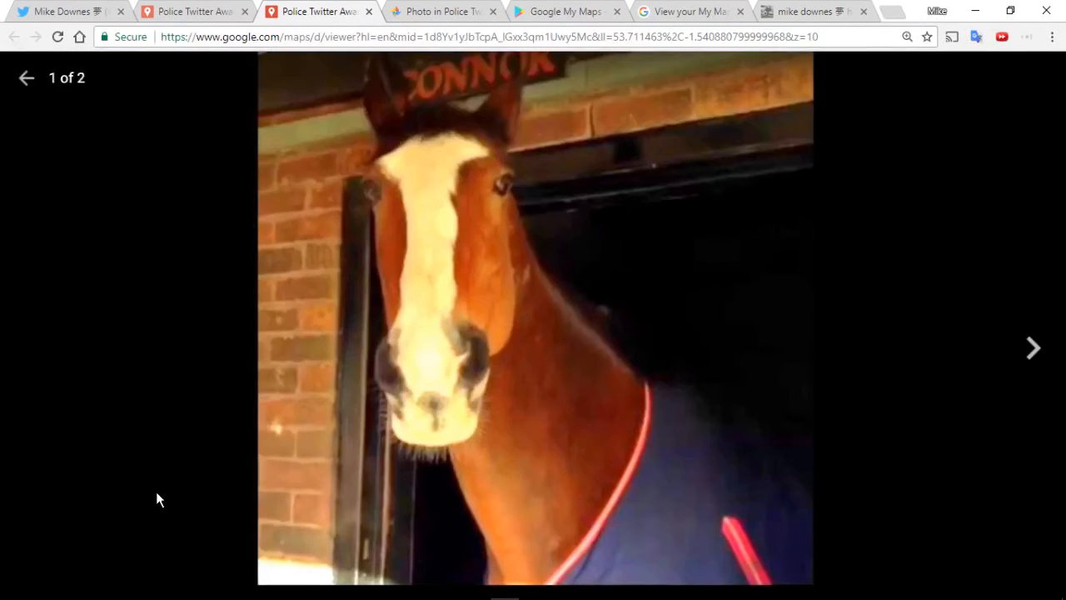
- Switch to the "West Yorkshire Police Carr Gate Goes Facebook Live" blog post and look over its introduction and video list
left_click(795, 12)
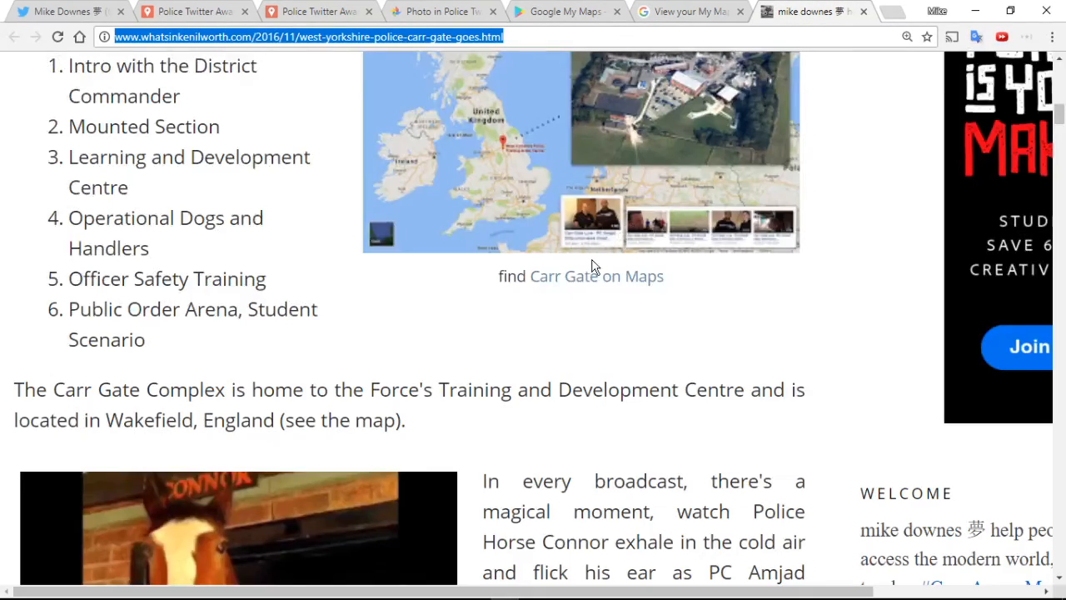
scroll(526, 309, "up", 10)
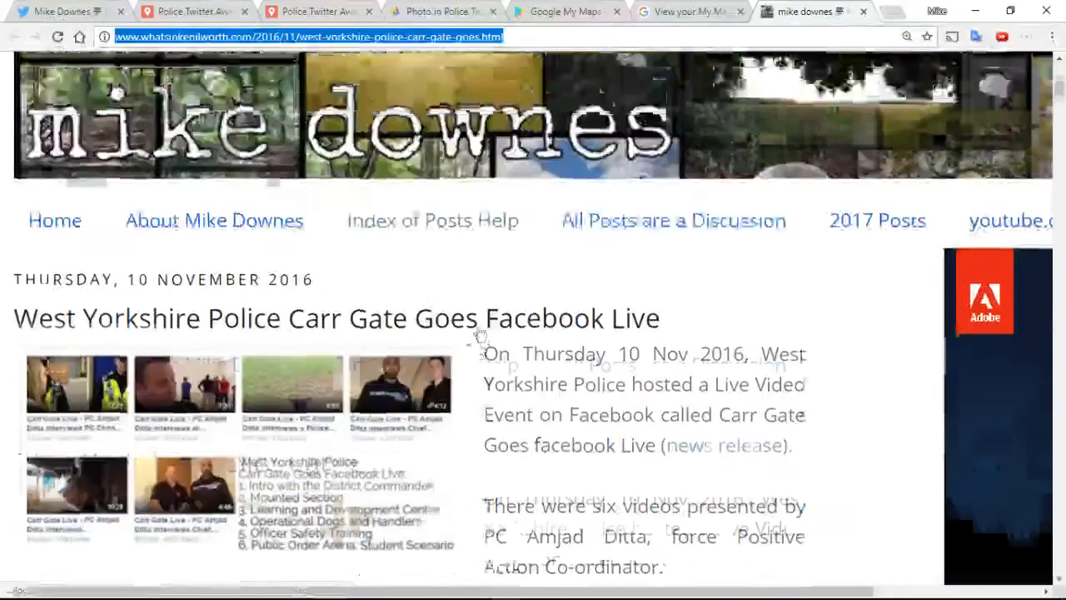
scroll(477, 329, "down", 3)
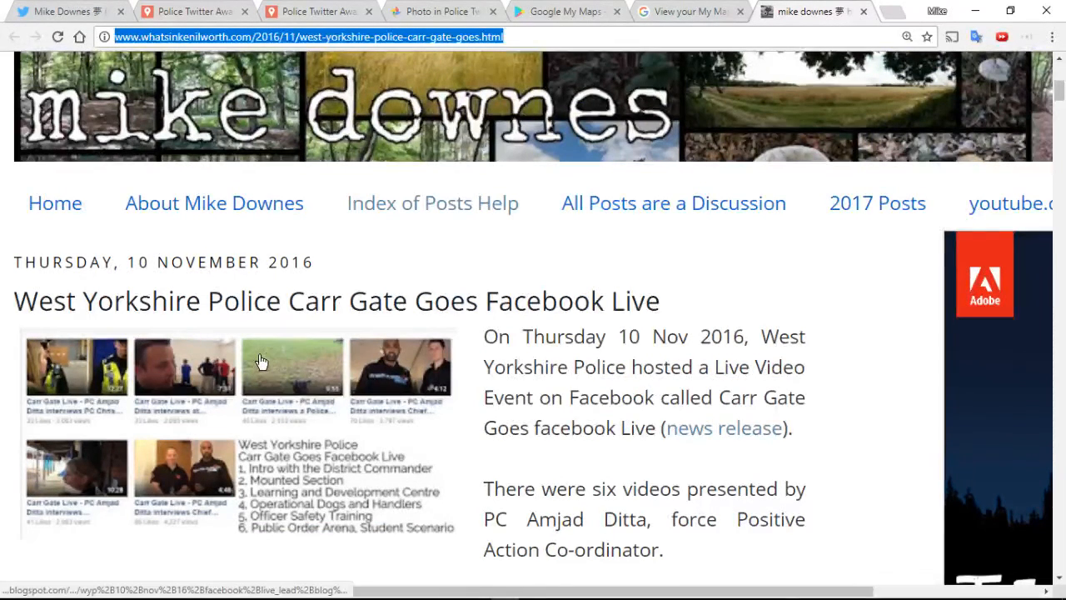
scroll(293, 428, "down", 1)
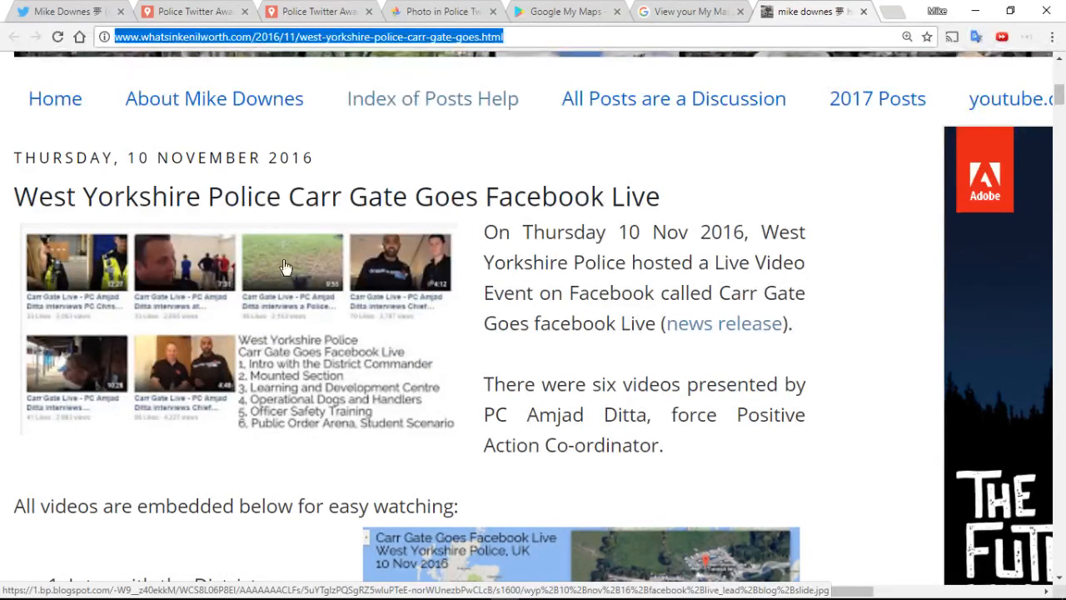
scroll(358, 293, "down", 3)
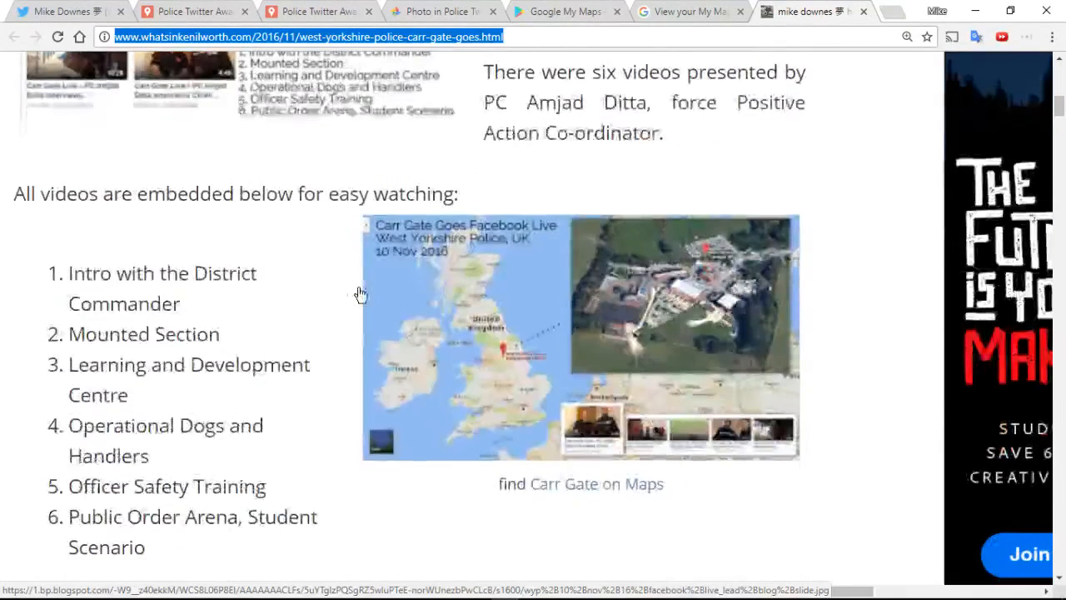
- View the Carr Gate map image enlarged, close it and look over the Police Horse Connor section down to the embedded video
left_click(497, 331)
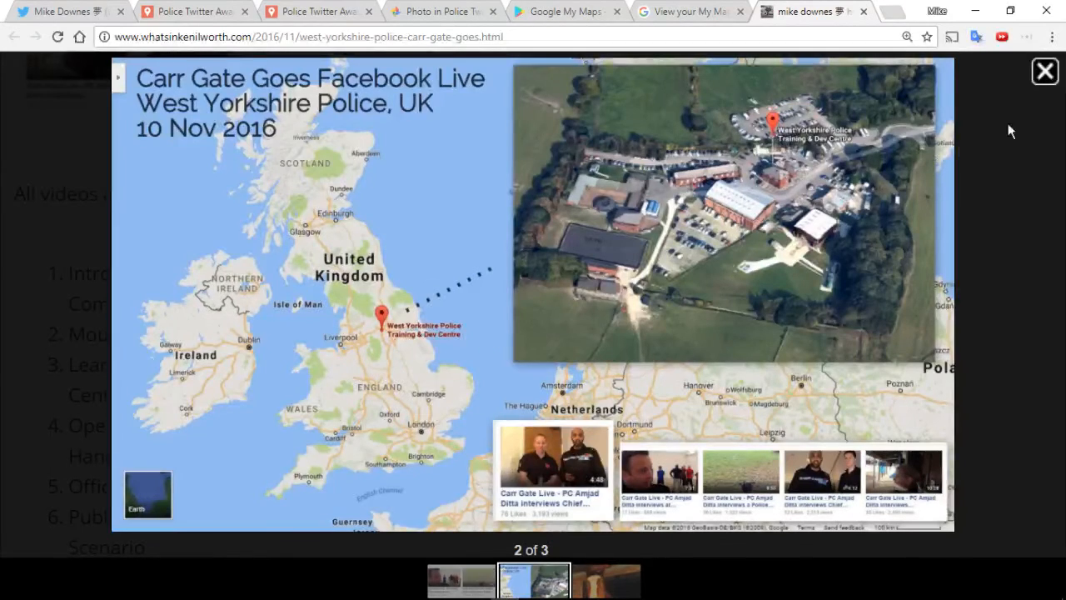
left_click(1044, 70)
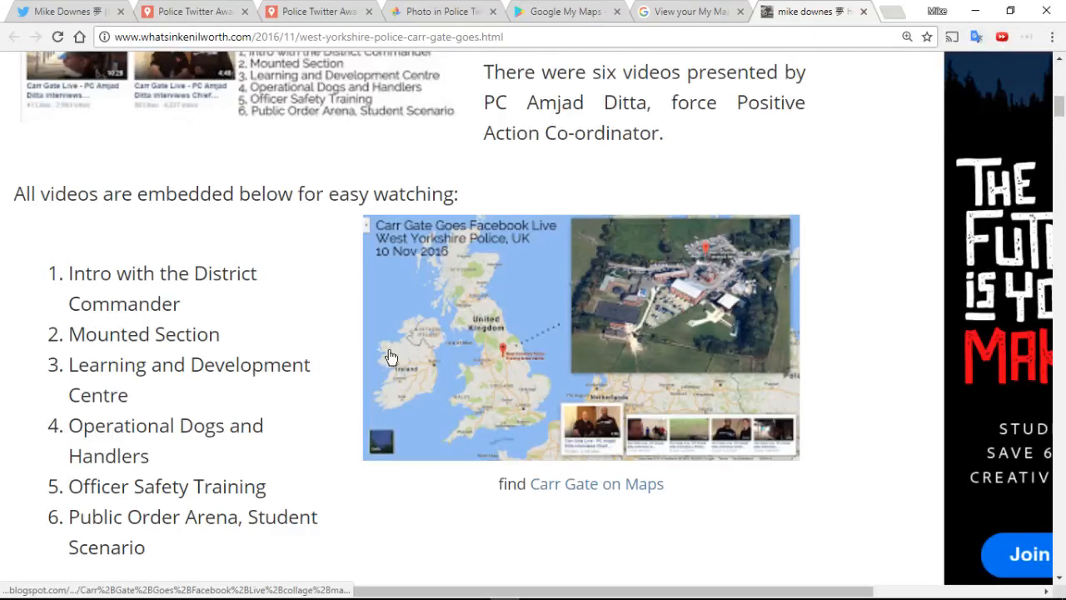
scroll(334, 351, "down", 4)
scroll(333, 350, "down", 3)
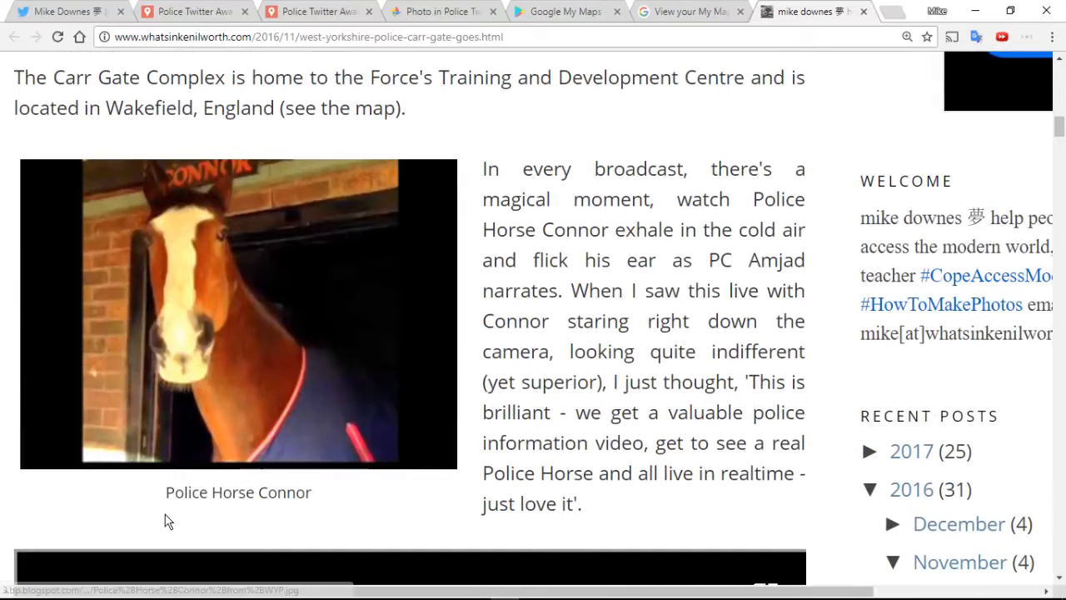
scroll(417, 405, "down", 4)
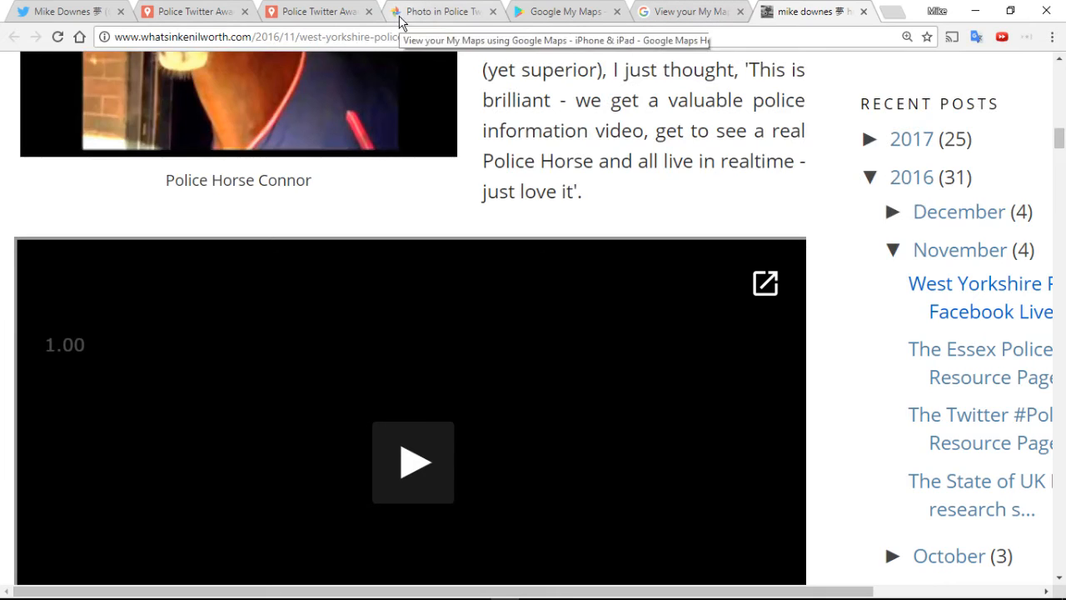
left_click(302, 17)
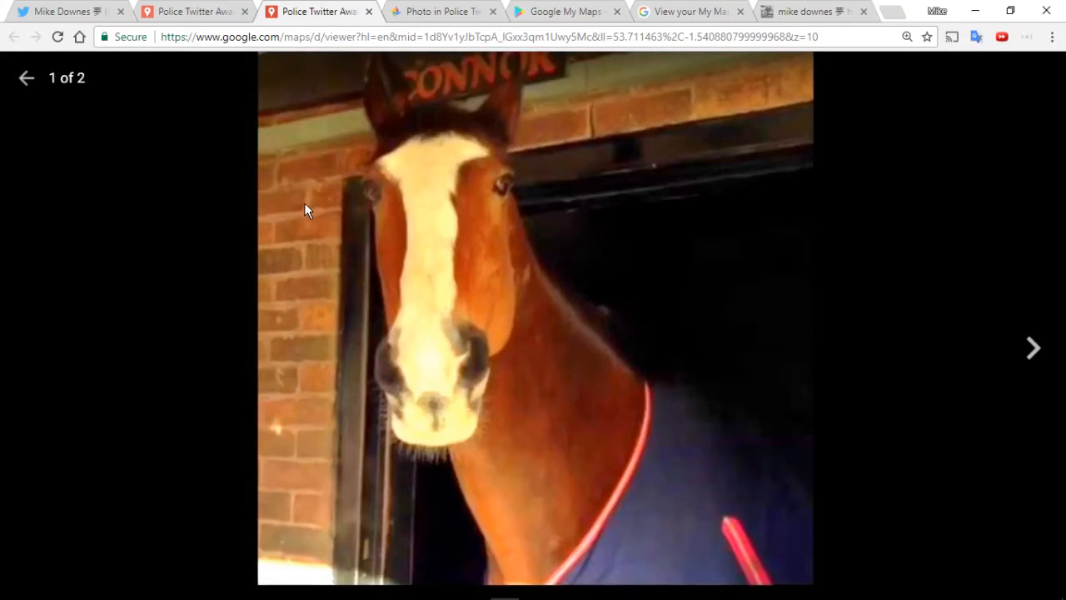
left_click(1031, 348)
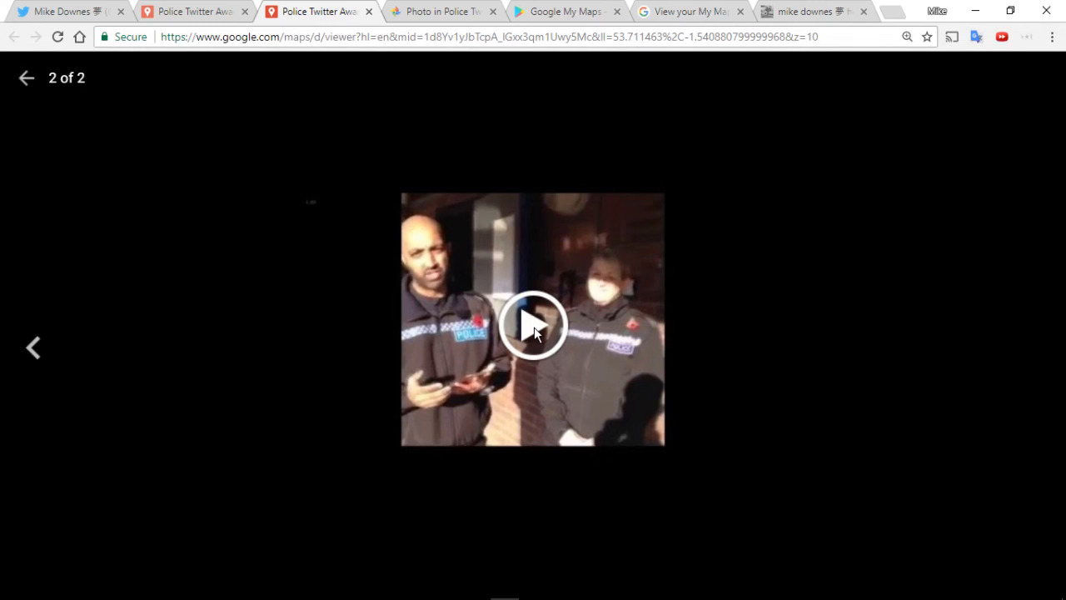
left_click(795, 12)
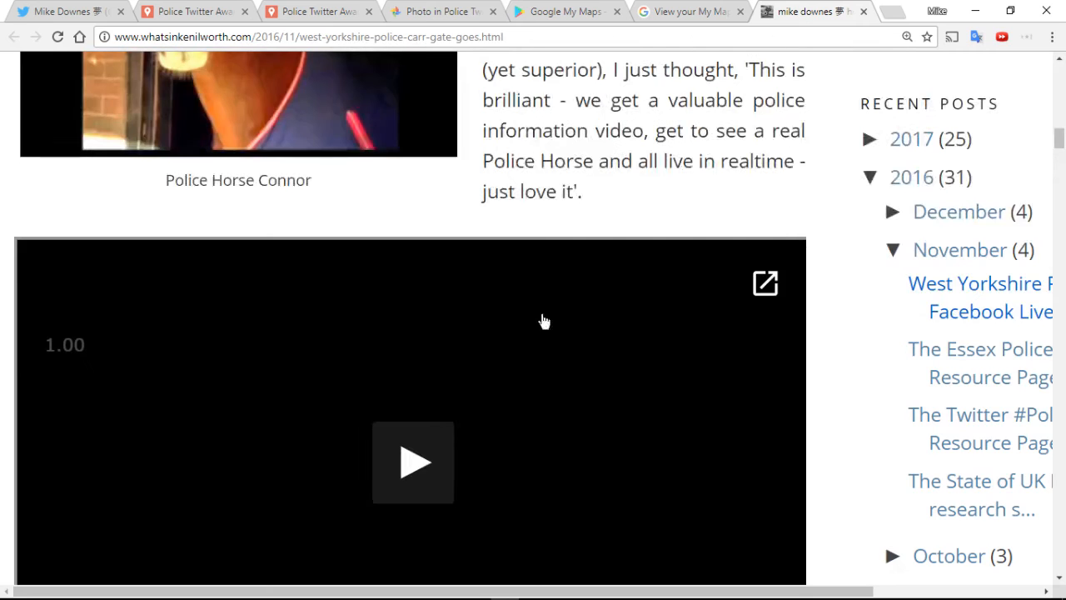
scroll(837, 413, "down", 1)
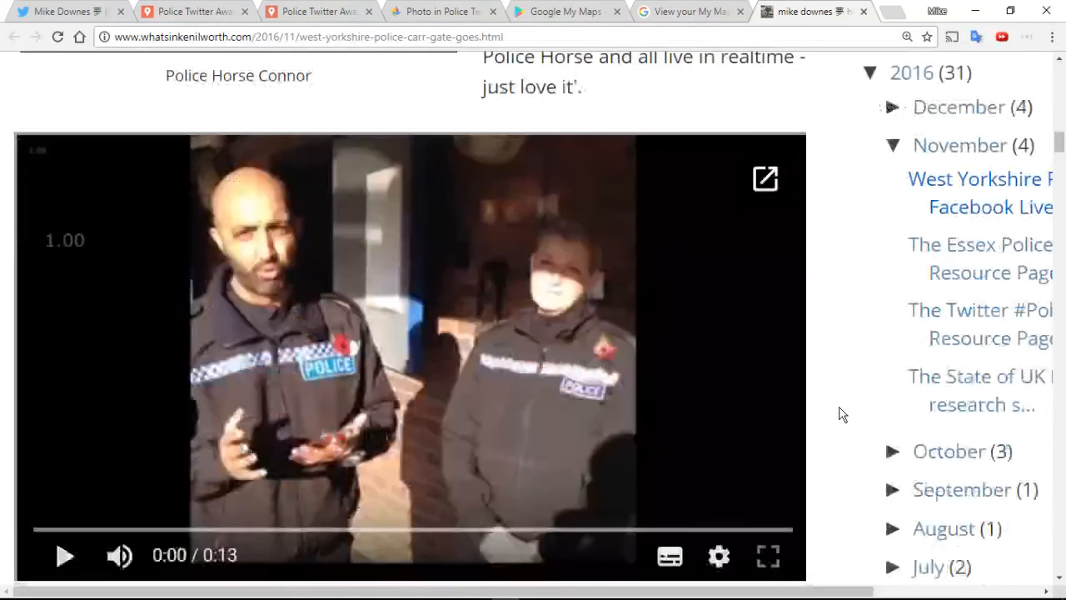
mouse_move(4, 587)
left_click(61, 568)
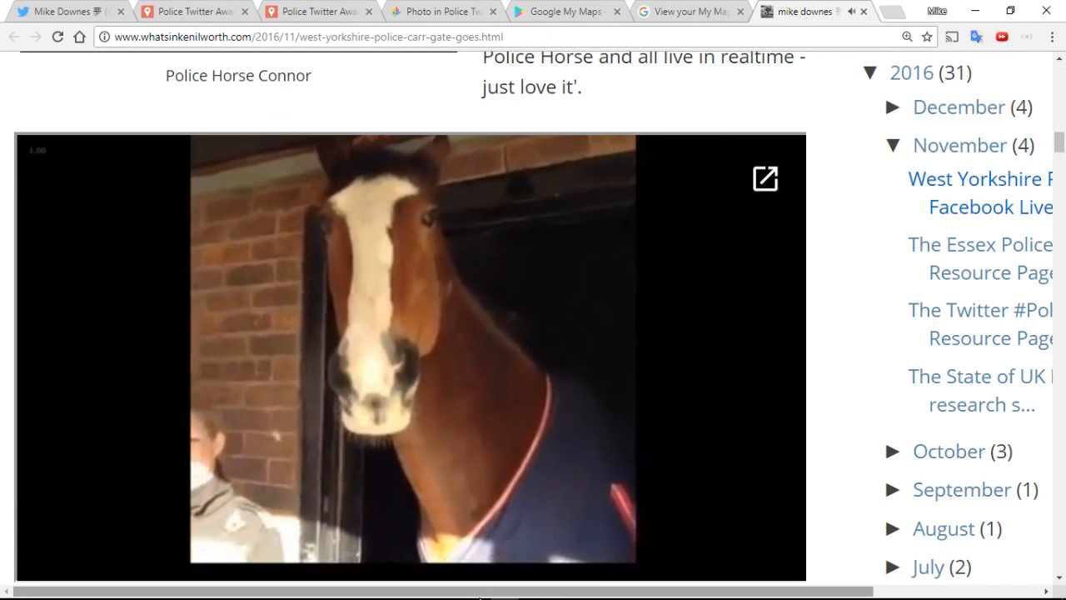
- Show the Twitter post about the mapped finalists, close the blog post and return to the map's editing page
left_click(67, 11)
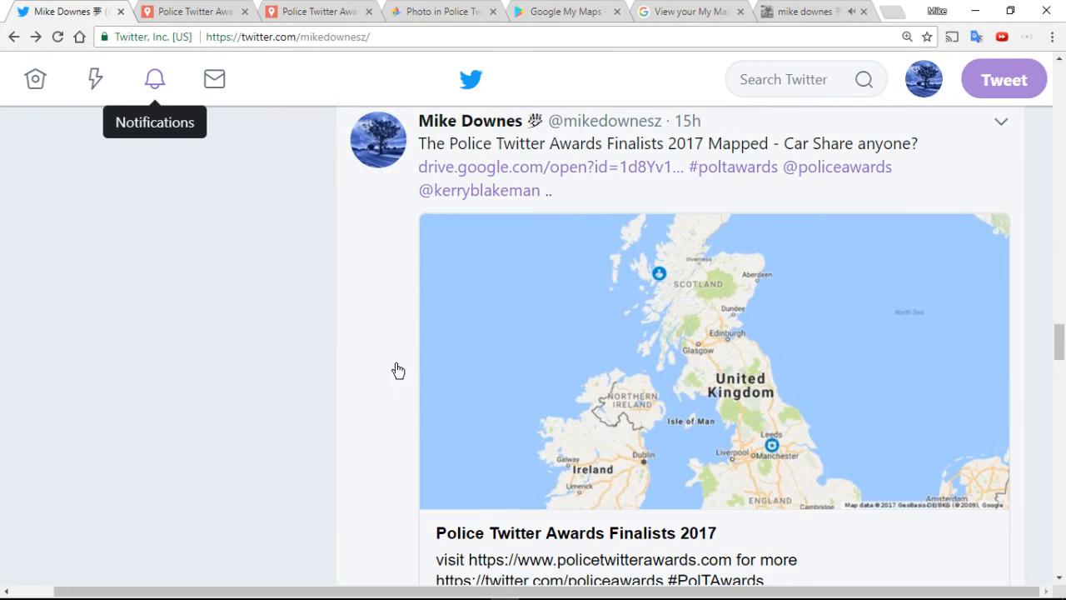
left_click(864, 12)
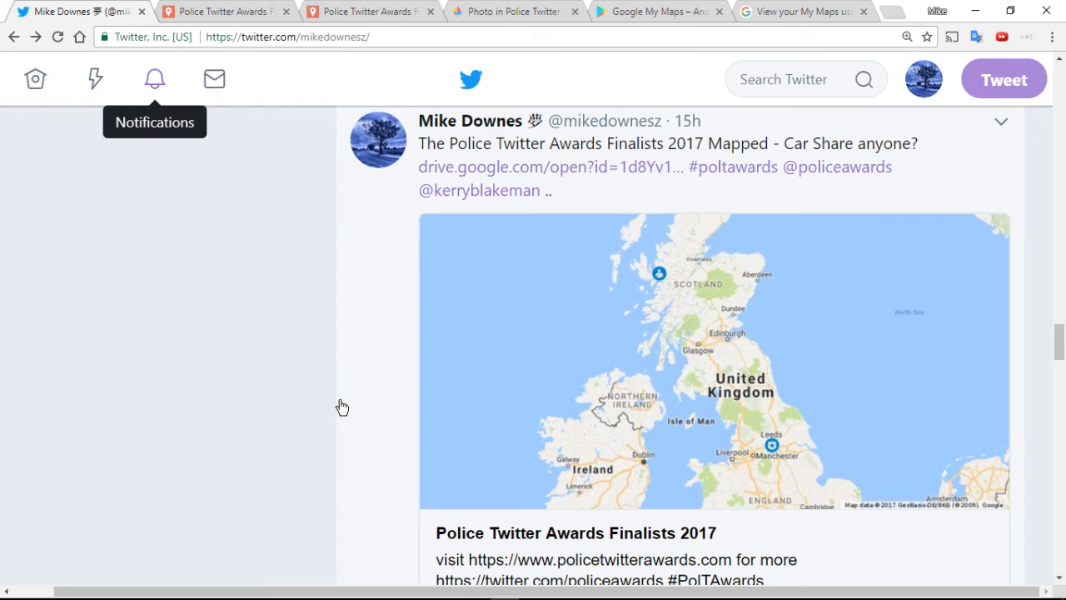
left_click(210, 11)
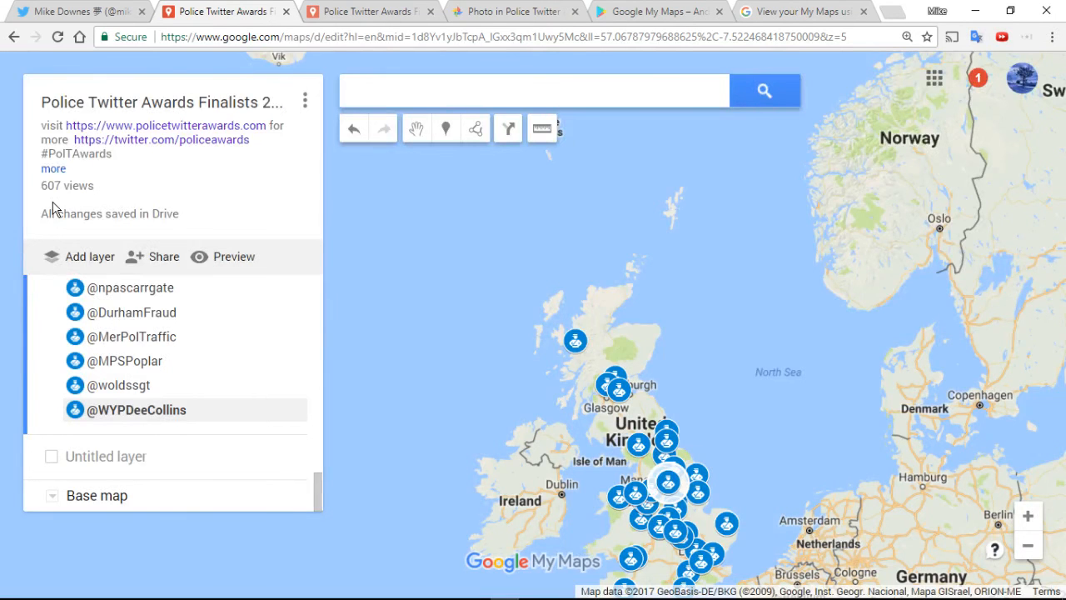